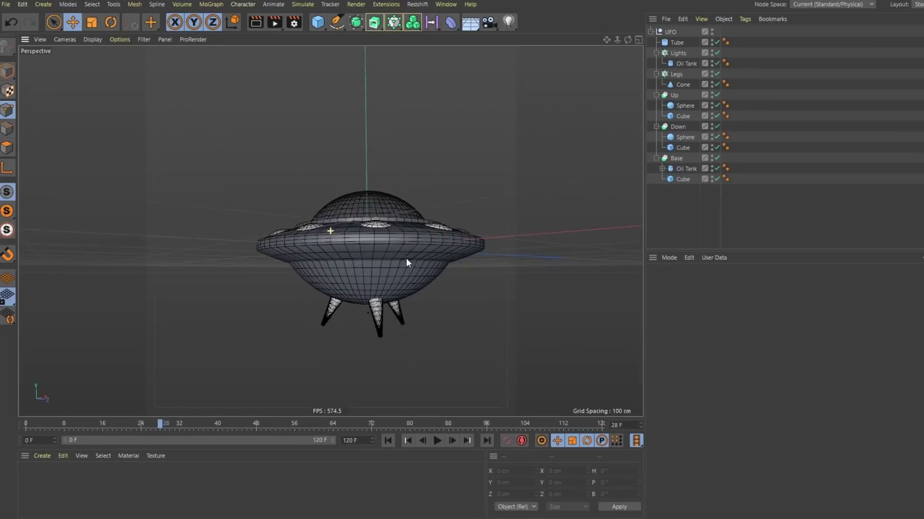
mouse_move(406, 258)
left_mouse_down()
mouse_move(464, 303)
mouse_move(438, 275)
mouse_move(362, 238)
left_mouse_up()
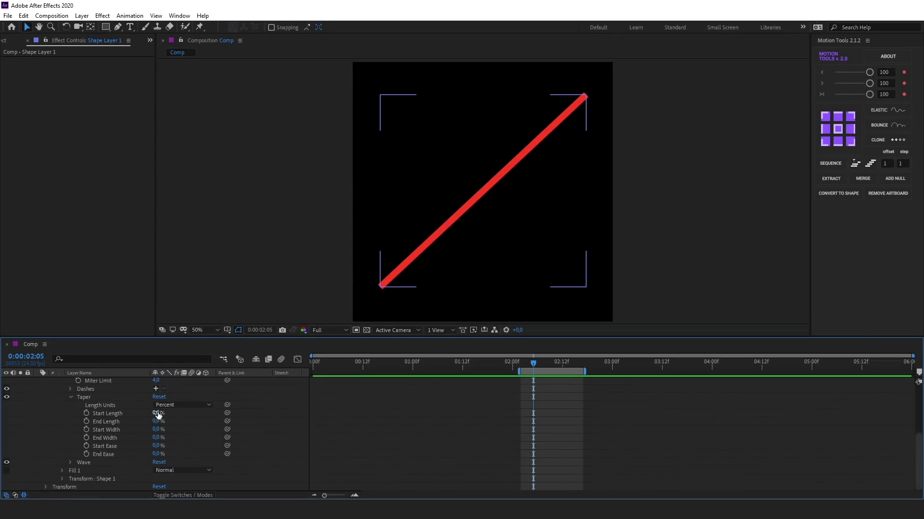
left_click(158, 414)
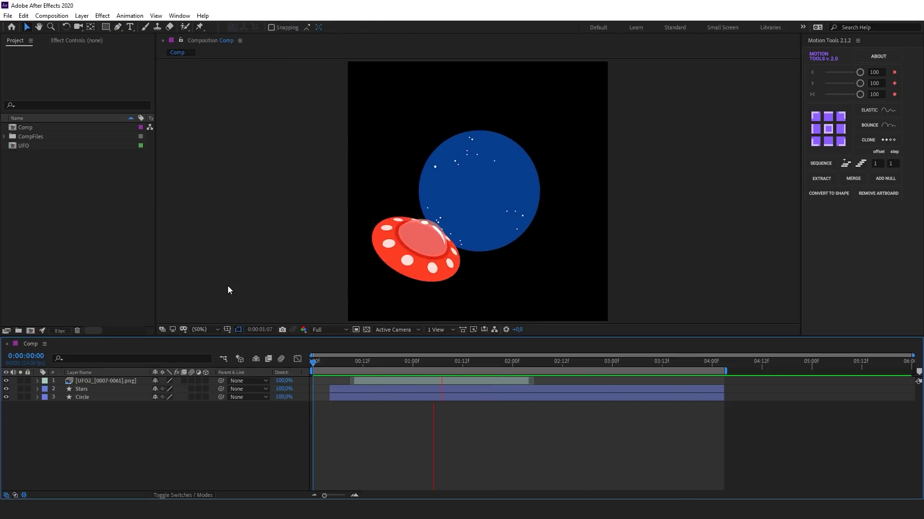
- Draw a nine-point zigzag path across the blue circle with the Pen tool at 0:00:02:03, and bend its segments into curves
left_click(526, 362)
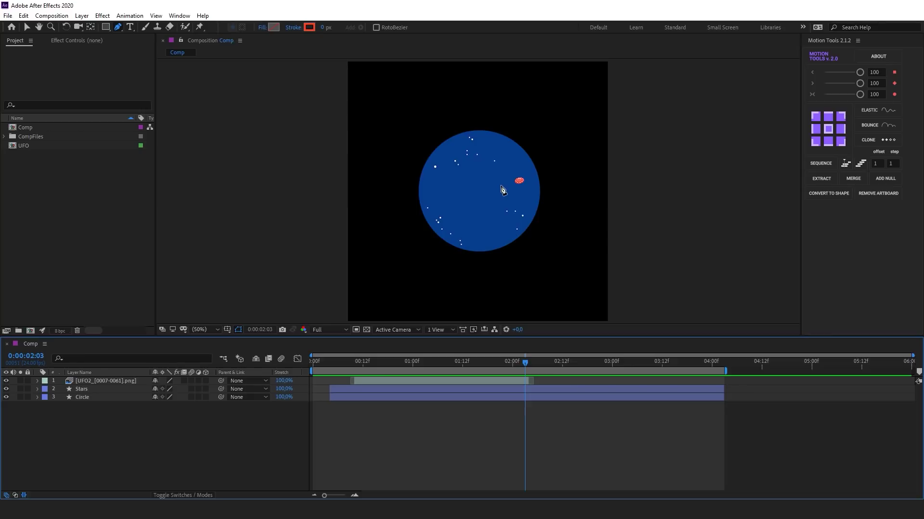
left_click(501, 186)
left_click(409, 239)
left_click(554, 208)
left_click(402, 172)
left_click(543, 142)
left_click(419, 128)
left_click(540, 233)
left_click(434, 247)
left_click(522, 155)
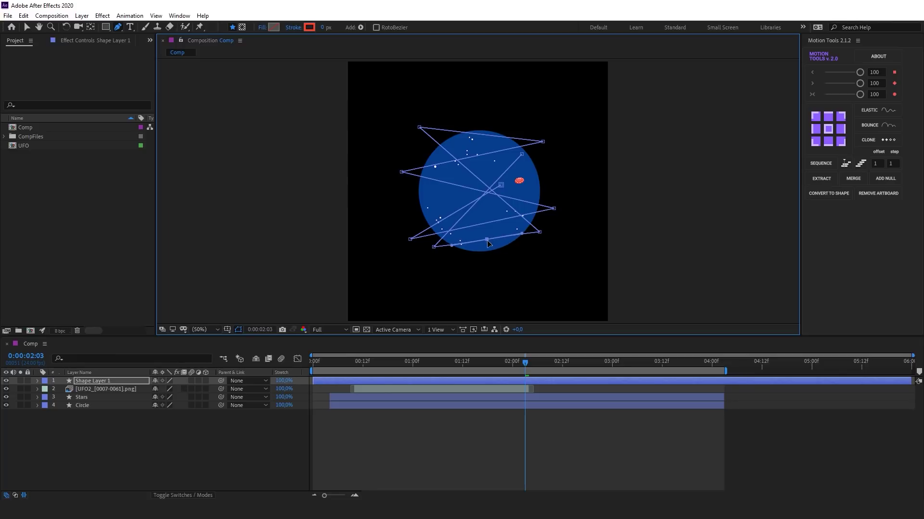
left_click_drag(488, 242, 532, 217)
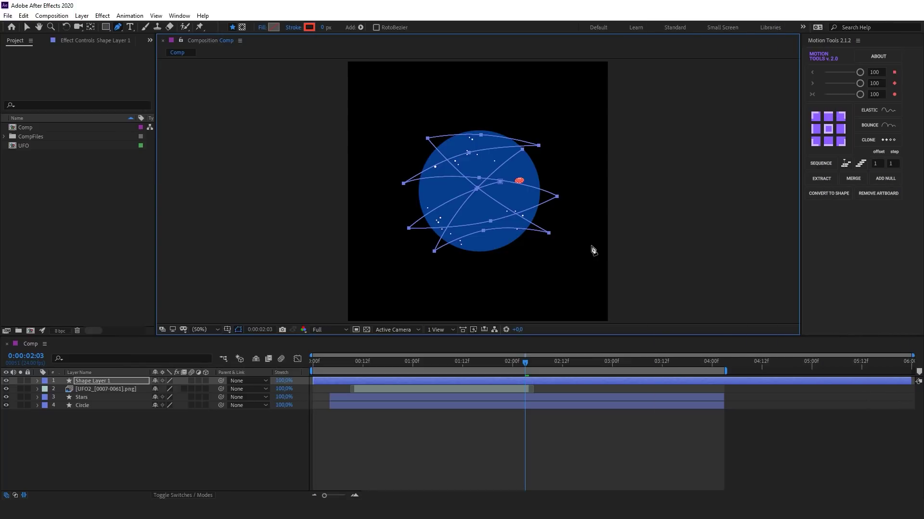
- Set the zigzag path's stroke width to 27 px
left_click_drag(325, 28, 331, 29)
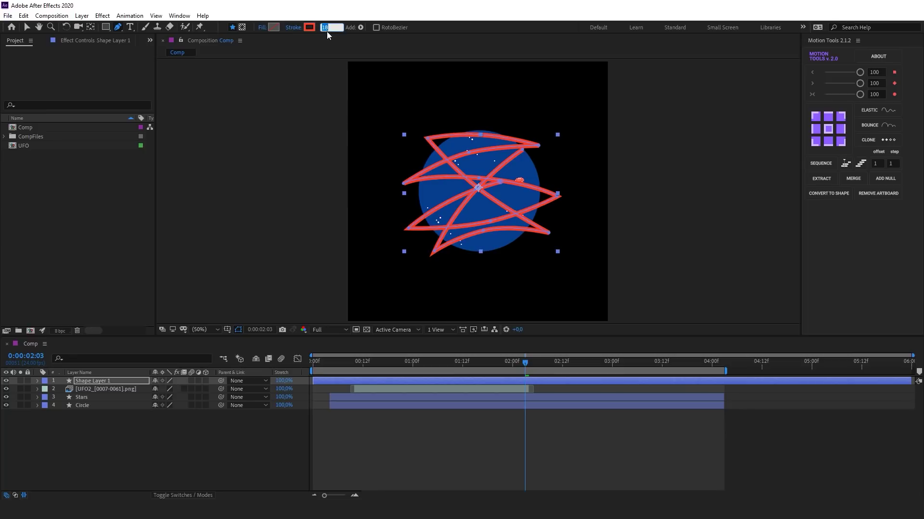
type("27")
key("Return")
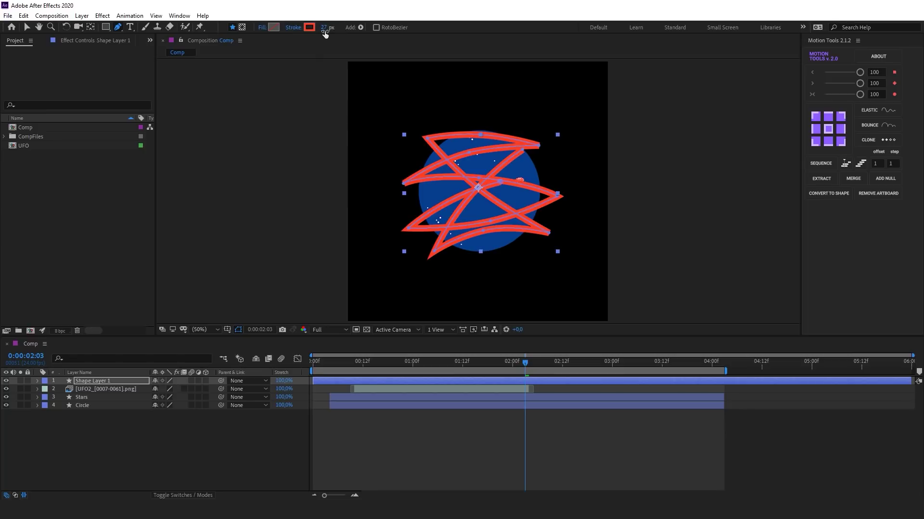
- Set Stroke 1 of Shape Layer 1 to Round Cap line ends and Round Join corners
left_click(37, 381)
left_click(46, 389)
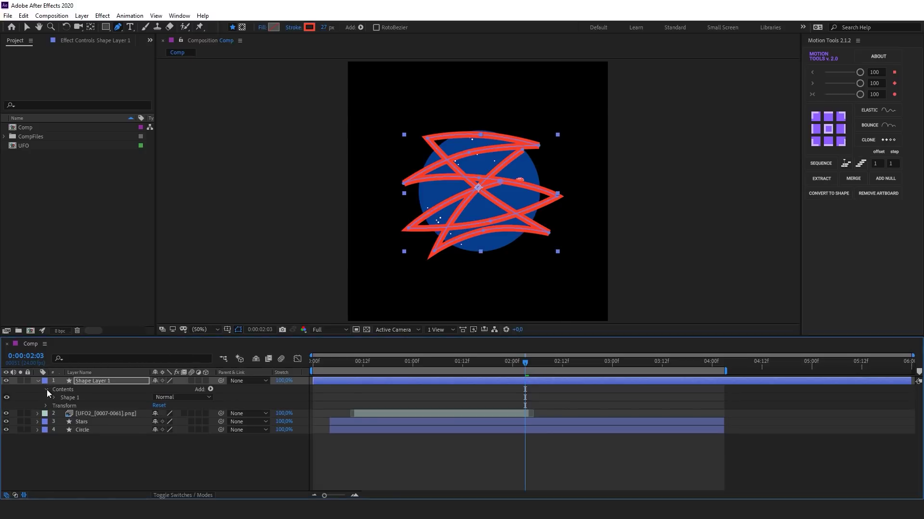
left_click(54, 397)
left_click(62, 414)
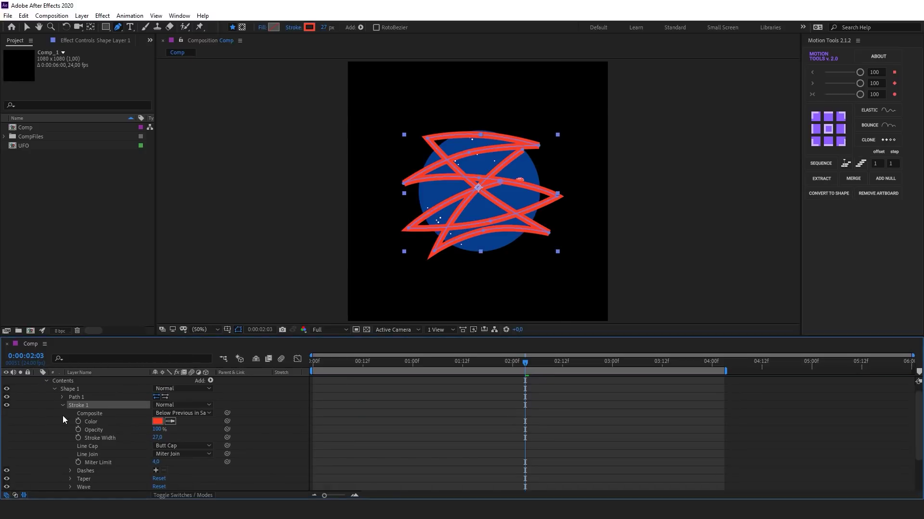
left_click(158, 437)
left_click(181, 440)
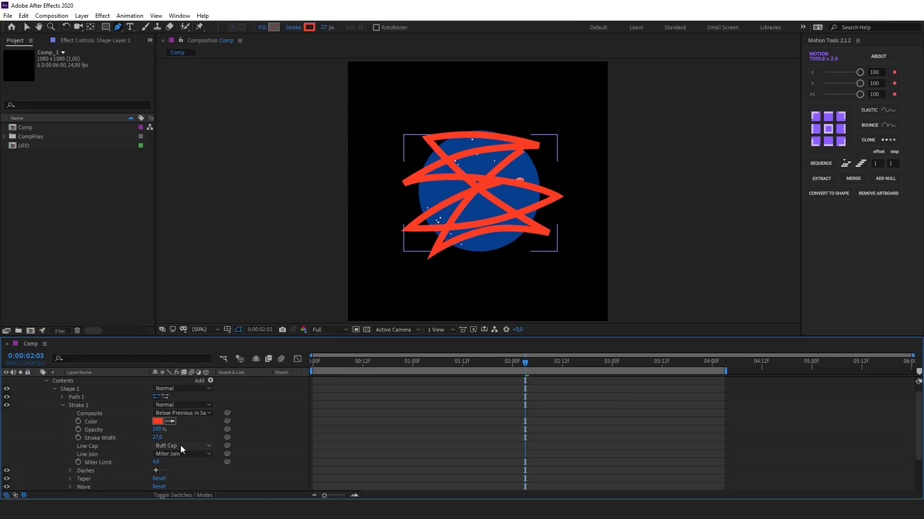
left_click(181, 445)
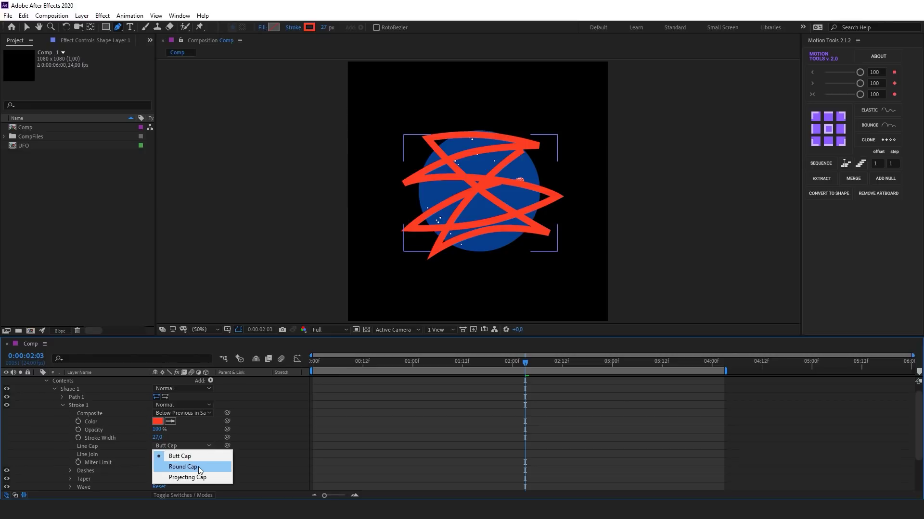
left_click(198, 467)
left_click(184, 457)
left_click(195, 475)
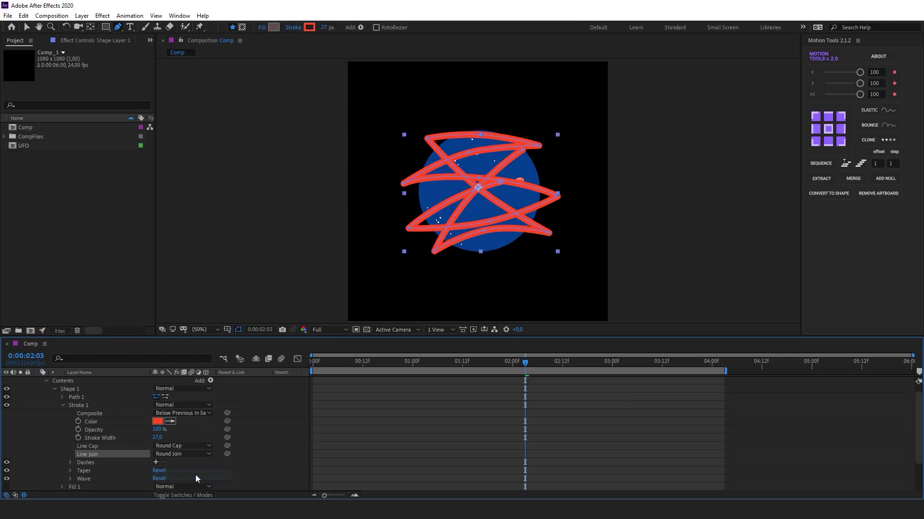
left_click(200, 463)
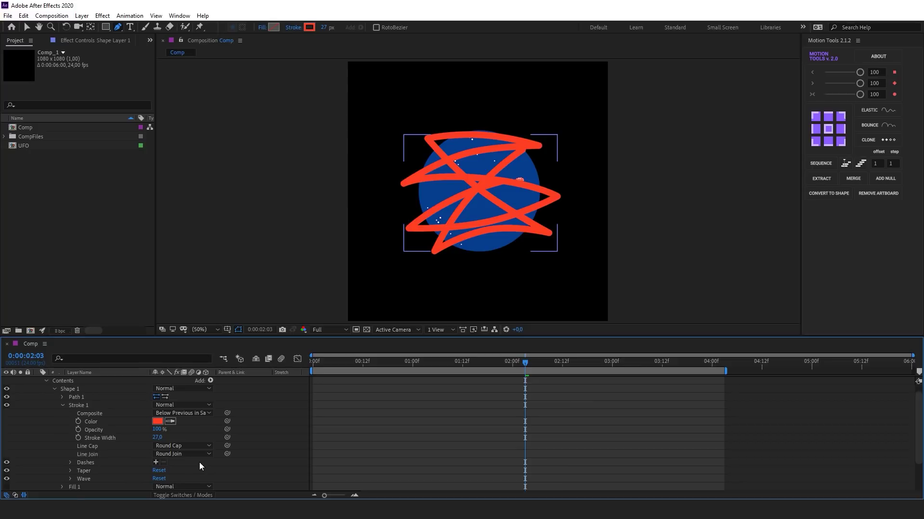
- Set the Taper Start Length of Stroke 1 to 100%
left_click(71, 471)
key("v")
scroll(134, 454, "down", 2)
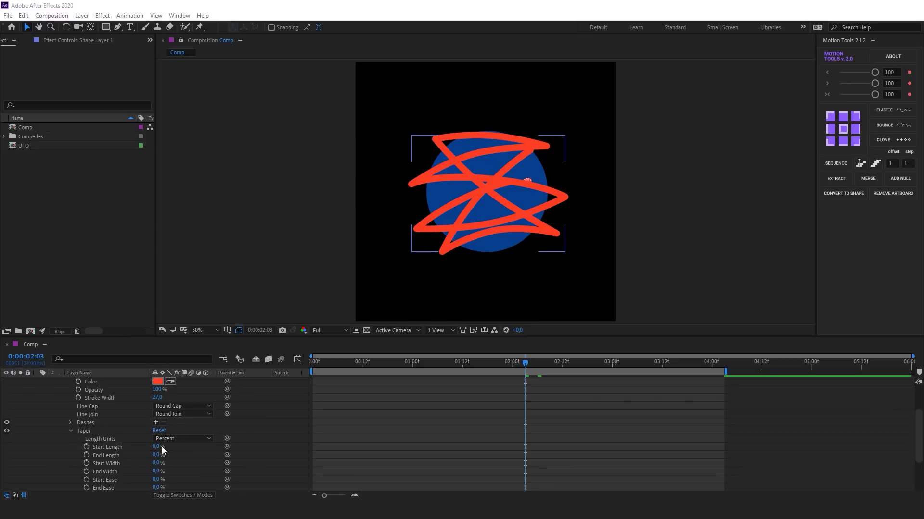
left_click_drag(162, 446, 228, 447)
left_click(215, 452)
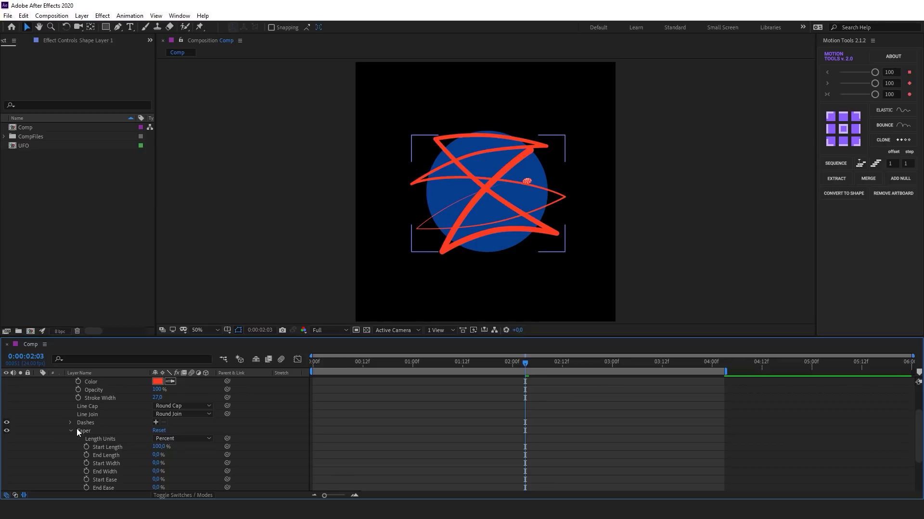
- Add Trim Paths to Shape 1 and set its End to 15%
scroll(77, 430, "up", 3)
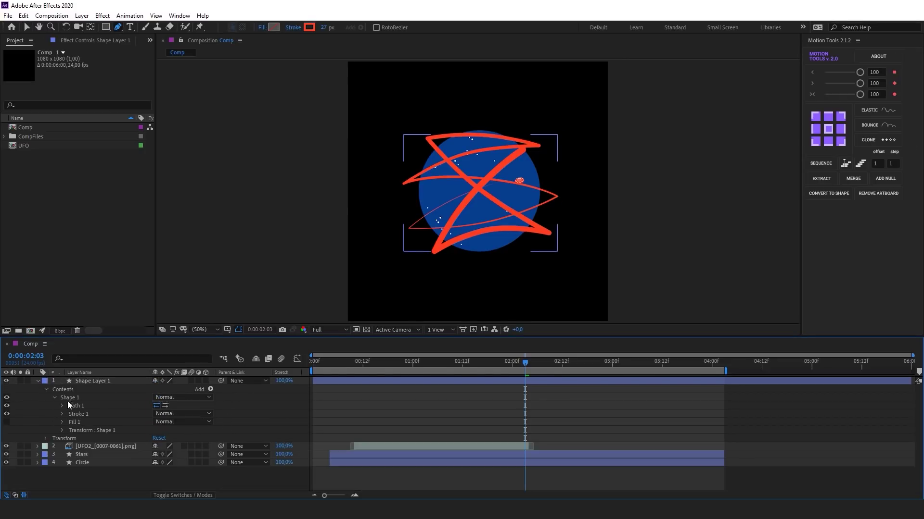
left_click(72, 398)
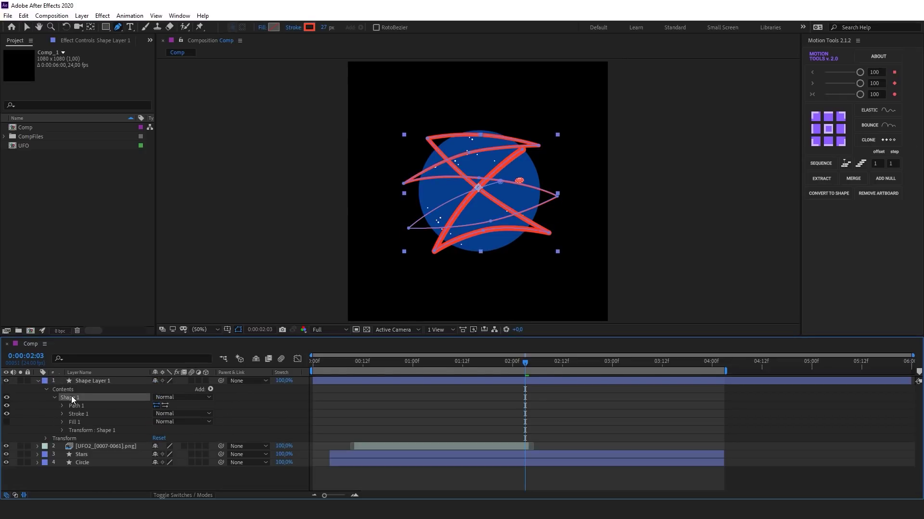
left_click(210, 390)
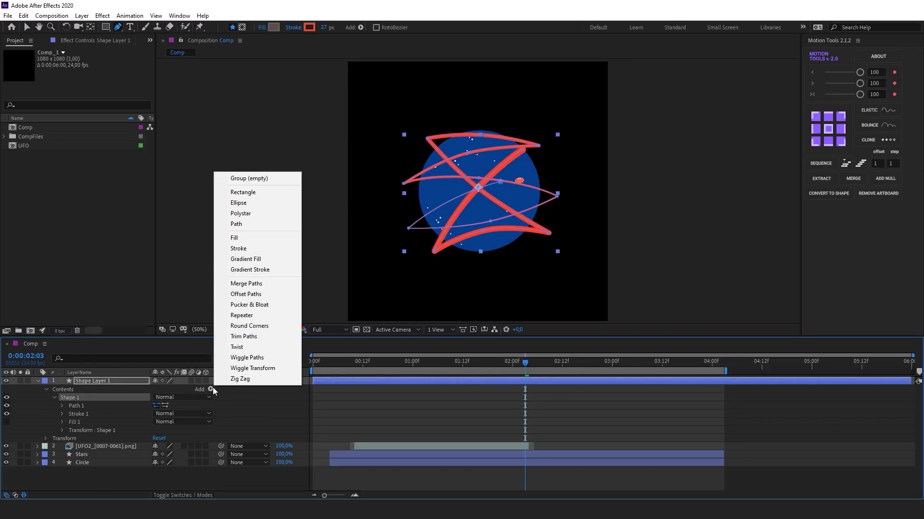
left_click(275, 337)
left_click(63, 414)
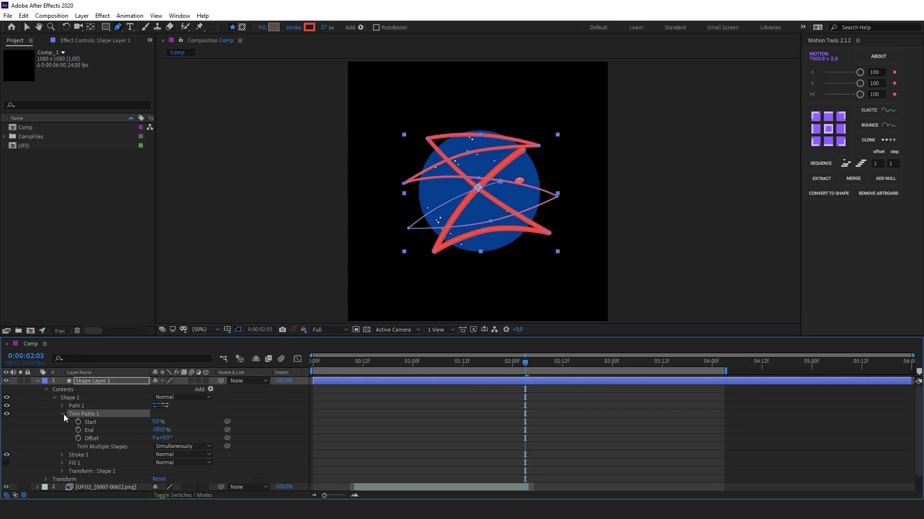
left_click_drag(158, 433, 115, 432)
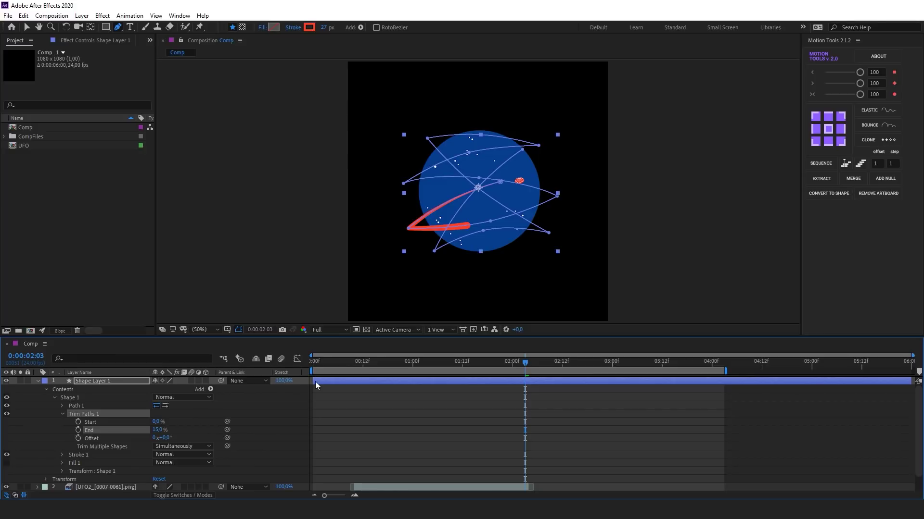
- Shorten Shape Layer 1 to begin at 0:00:02:04, and keyframe the Trim Paths Offset from 0° there to about 300° at 0:00:02:16
left_click_drag(316, 382, 547, 382)
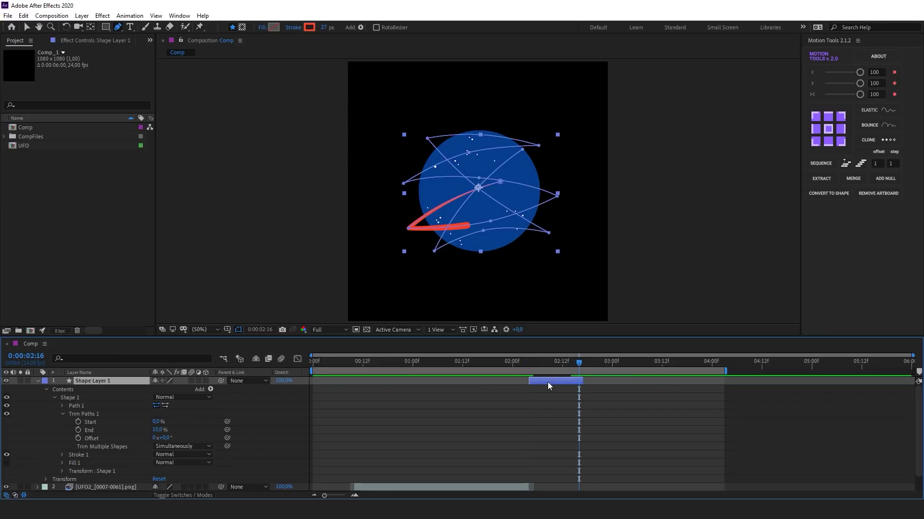
left_click(77, 438)
left_click_drag(579, 438, 529, 438)
left_click_drag(164, 441, 350, 477)
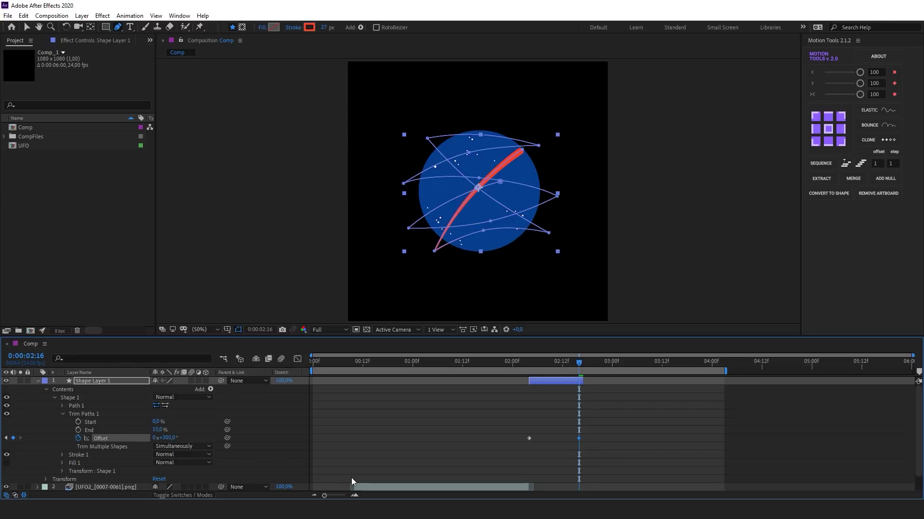
left_click(168, 438)
key("Return")
- Keyframe the Trim Paths End at 7% at 0:00:02:04, with a second End keyframe at 0:00:02:06
mouse_move(570, 362)
left_mouse_down()
mouse_move(521, 367)
mouse_move(553, 359)
mouse_move(529, 365)
left_mouse_up()
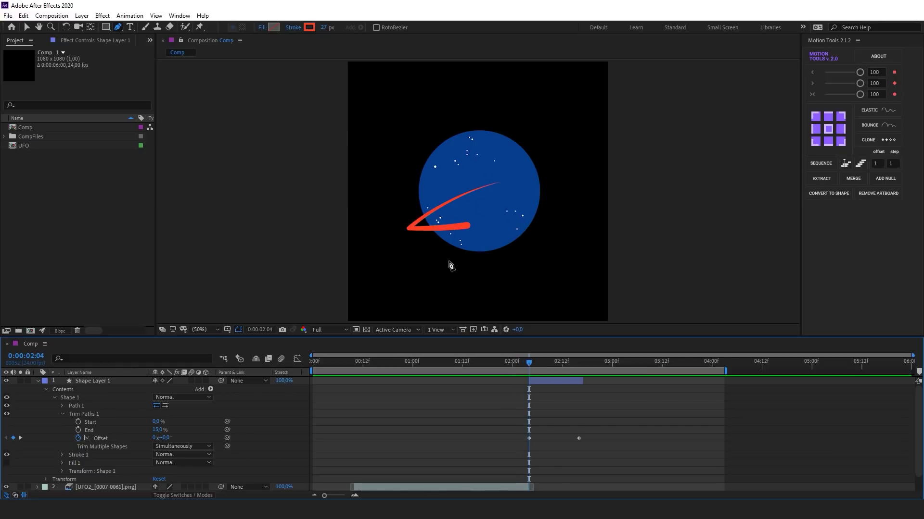
left_click(78, 430)
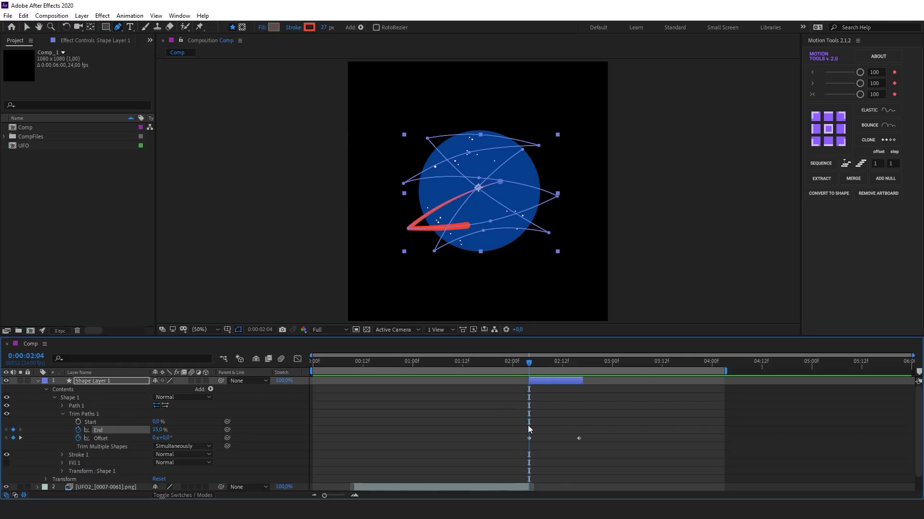
left_click_drag(535, 430, 536, 430)
left_click_drag(158, 430, 149, 429)
left_click(476, 428)
- Set the Trim Paths End to 20% at 0:00:02:06 and apply Easy Ease to both End keyframes
left_click_drag(530, 364, 538, 365)
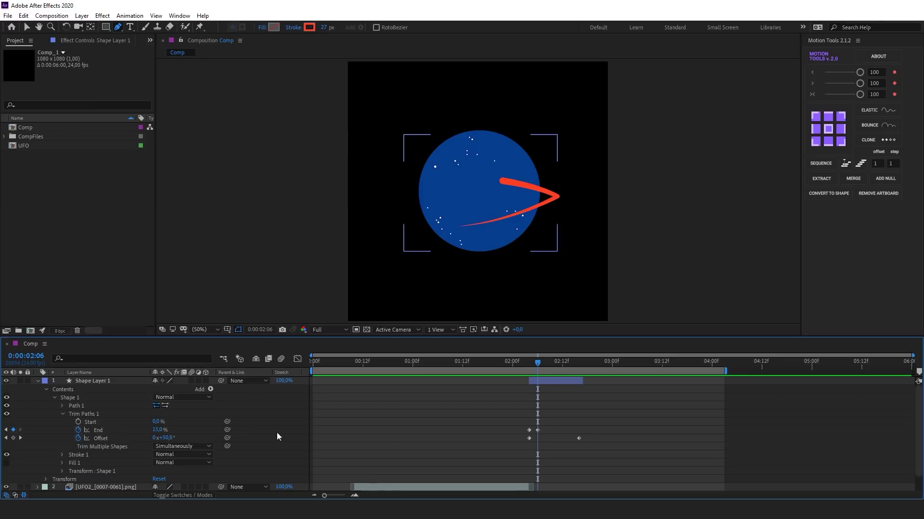
left_click(158, 431)
type("20")
key("Return")
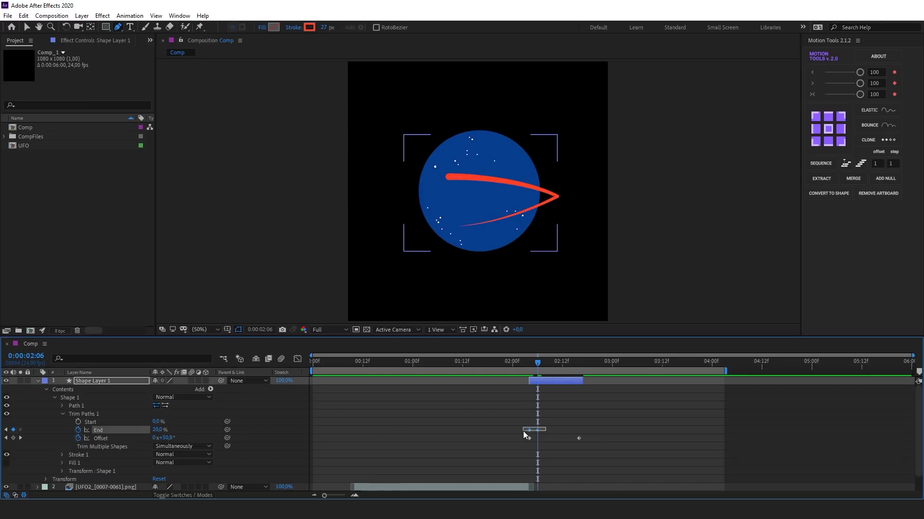
left_click_drag(523, 432, 523, 432)
key("F9")
left_click(524, 415)
- Add a Trim Paths End keyframe at 0:00:02:15 near the end of the shape layer and lower End to 10%
left_click_drag(537, 364, 575, 374)
left_click(13, 430)
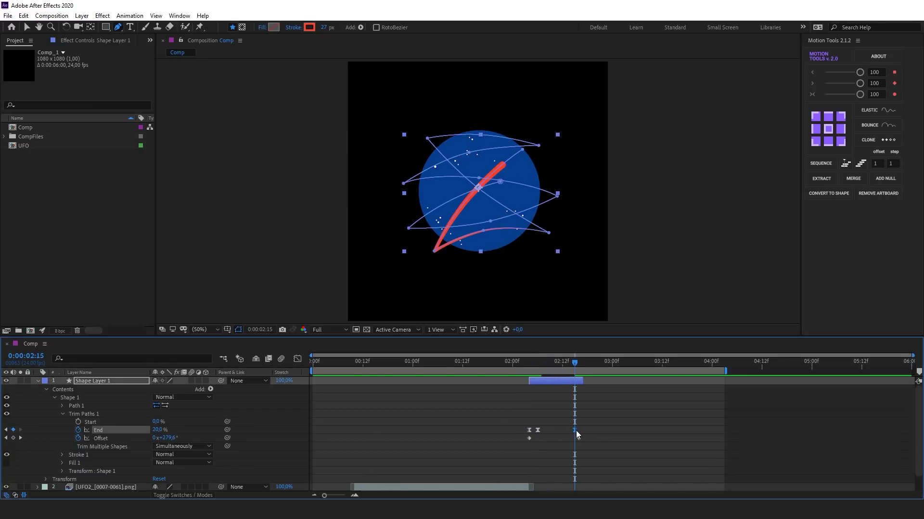
mouse_move(575, 431)
left_mouse_down()
mouse_move(567, 431)
mouse_move(580, 431)
left_mouse_up()
left_click(158, 430)
type("10")
key("Return")
left_click(578, 400)
- Set the Trim Paths End to 12% at 0:00:02:16 and move the preceding End keyframe to 0:00:02:14
left_click_drag(576, 364, 580, 367)
mouse_move(168, 439)
left_mouse_down()
mouse_move(178, 438)
mouse_move(157, 440)
left_mouse_up()
left_click(158, 430)
type("12")
key("Return")
left_click(574, 367)
left_click_drag(573, 368, 571, 368)
left_click_drag(567, 431, 571, 430)
left_click(608, 414)
- Preview the animation of the trimmed red stroke over the circle
left_click_drag(578, 366, 532, 368)
key("space")
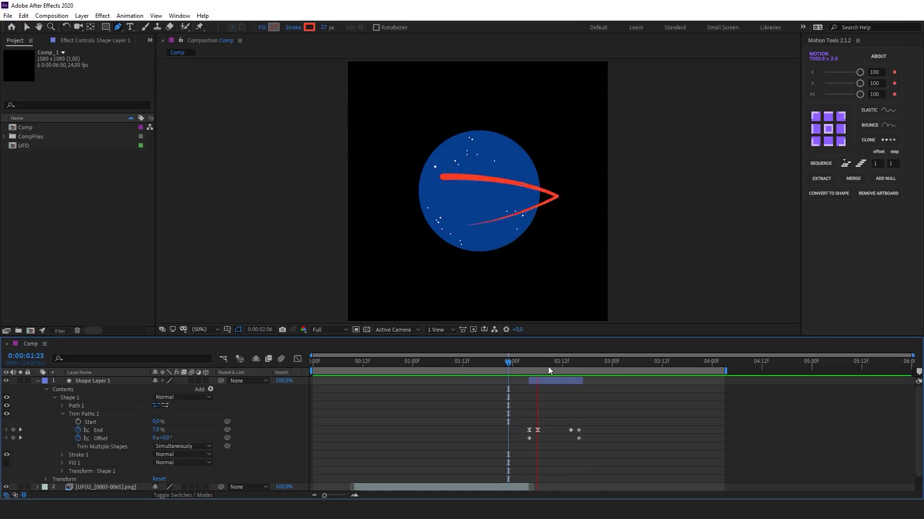
left_click(517, 370)
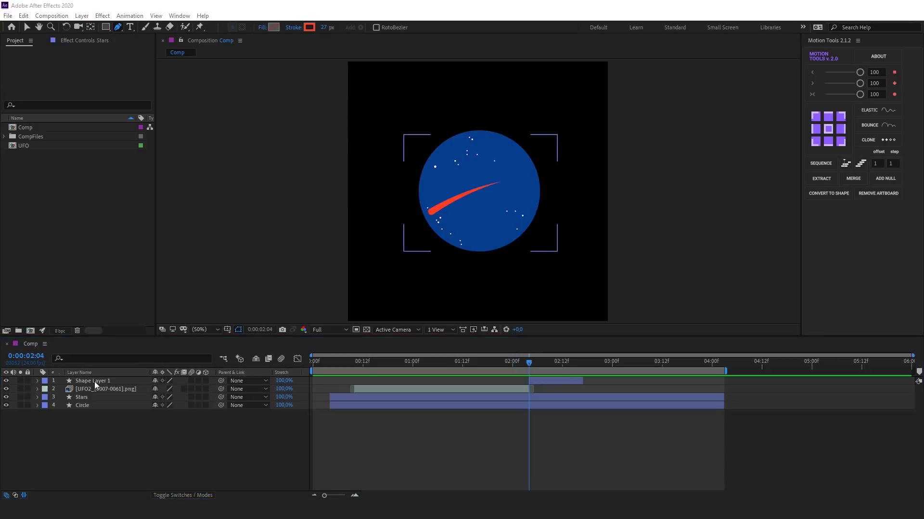
- Solo Shape Layer 1 and the Circle layer
left_click(94, 381)
left_click(20, 381)
left_click(20, 405)
left_click(75, 434)
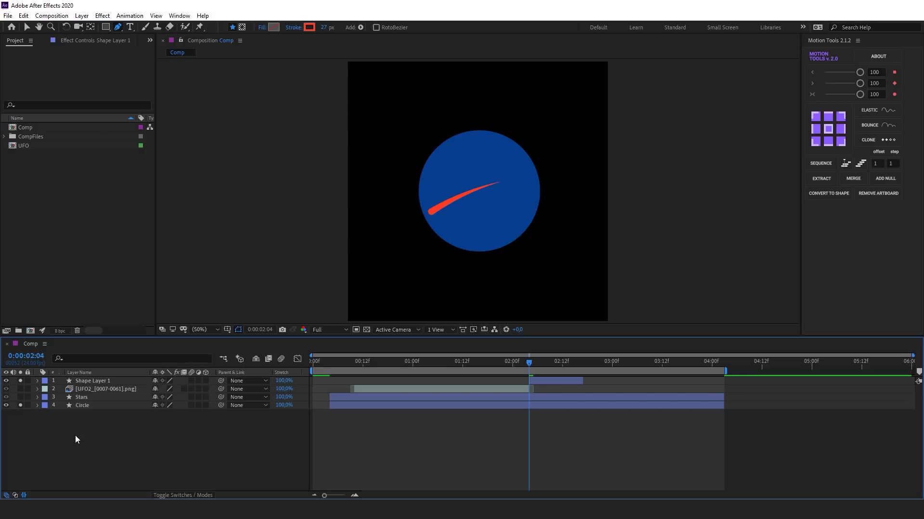
- Apply the CC Smear effect to the Circle layer
left_click(531, 405)
key("ctrl+space")
type("cc sm")
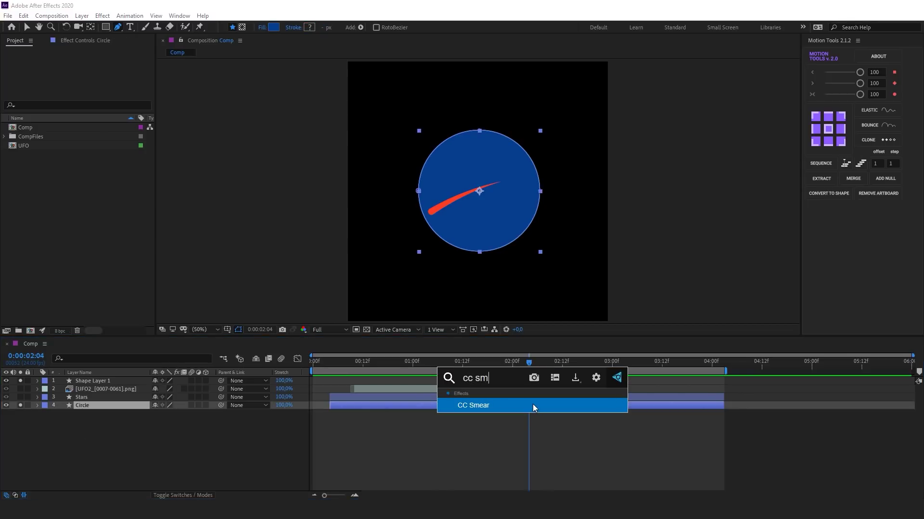
key("Return")
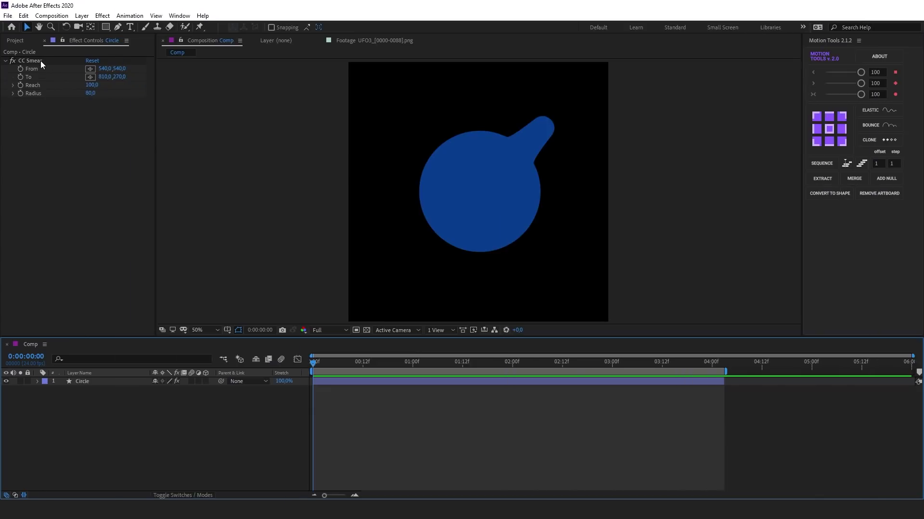
- Place the CC Smear From and To points together at 326, 662 on the circle's lower-left edge, where the stroke leaves it at 0:00:02:05
left_click(40, 60)
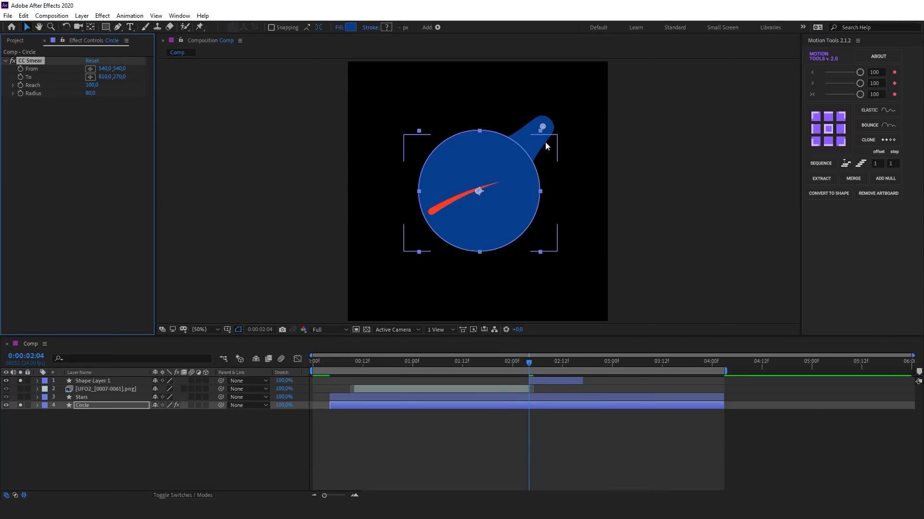
left_click_drag(541, 126, 440, 228)
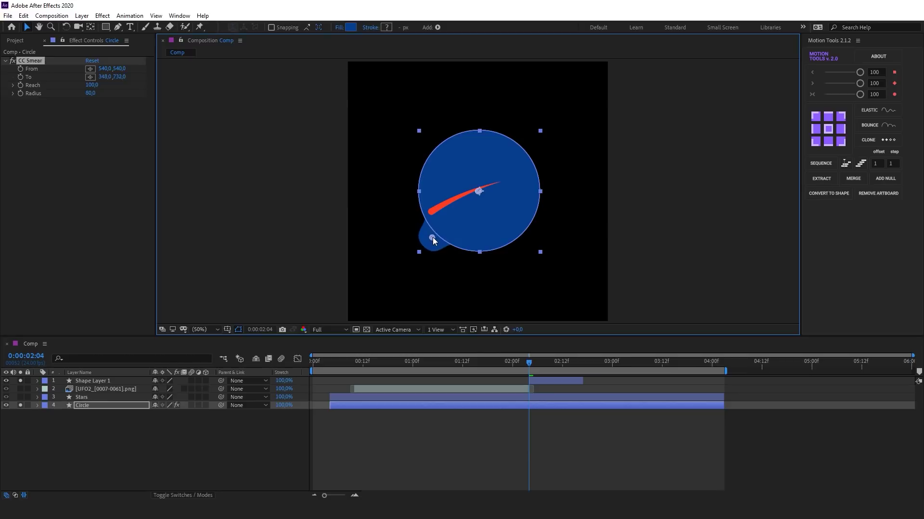
left_click(533, 362)
left_click_drag(427, 228, 412, 229)
mouse_move(479, 191)
left_mouse_down()
mouse_move(416, 226)
mouse_move(428, 223)
left_mouse_up()
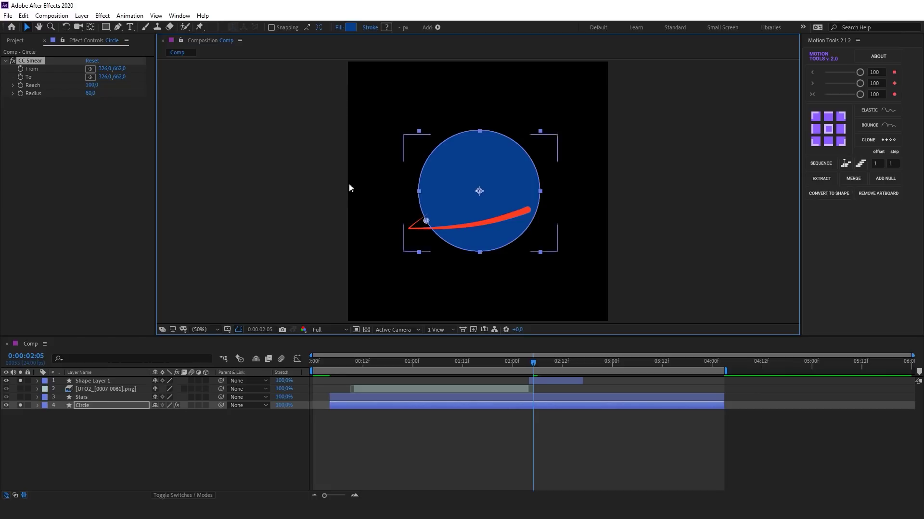
- Start keyframing the CC Smear To point and pull it out to 245, 698 at the stroke's tip at 0:00:02:05
left_click(21, 77)
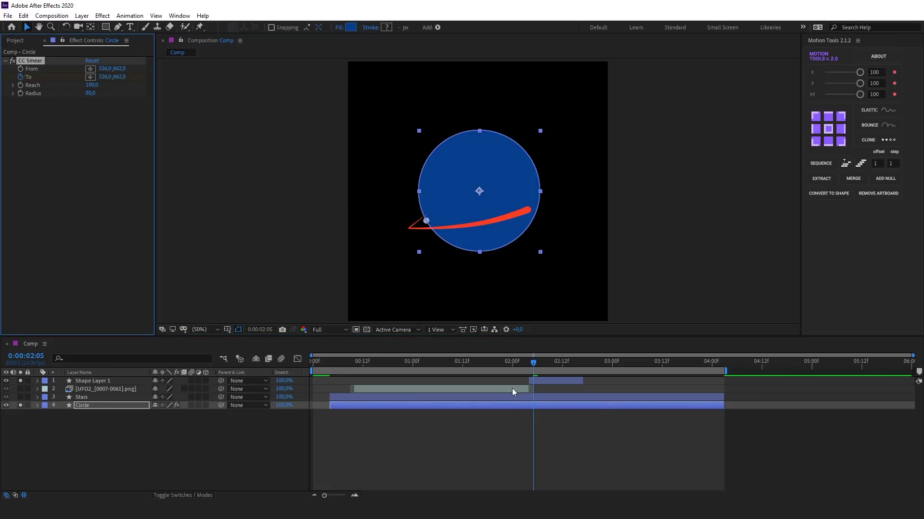
key("u")
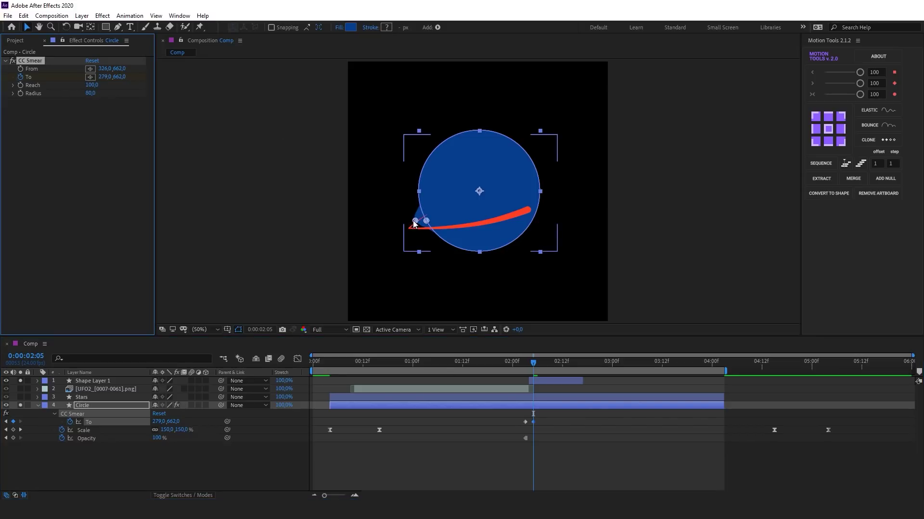
left_click_drag(426, 222, 406, 231)
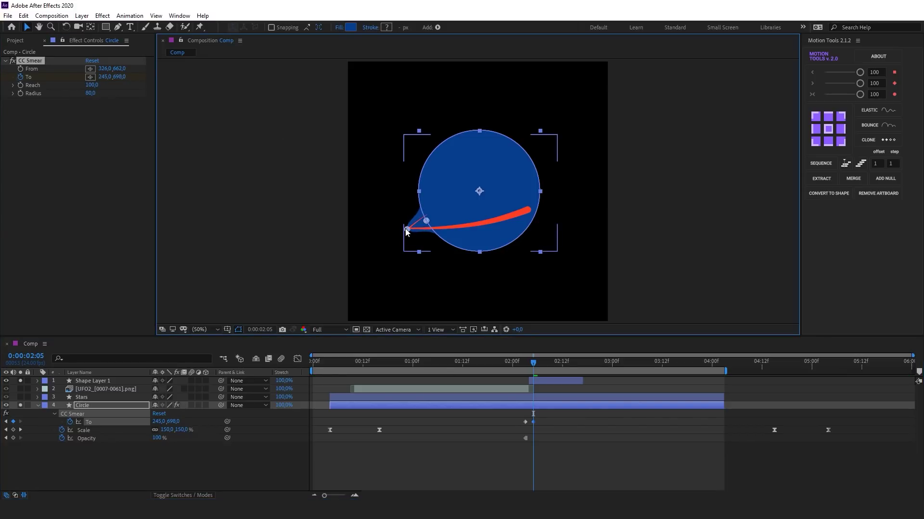
- Set the CC Smear Radius to 125 and extend the To point to 237, 704 at 0:00:02:05
left_click(90, 93)
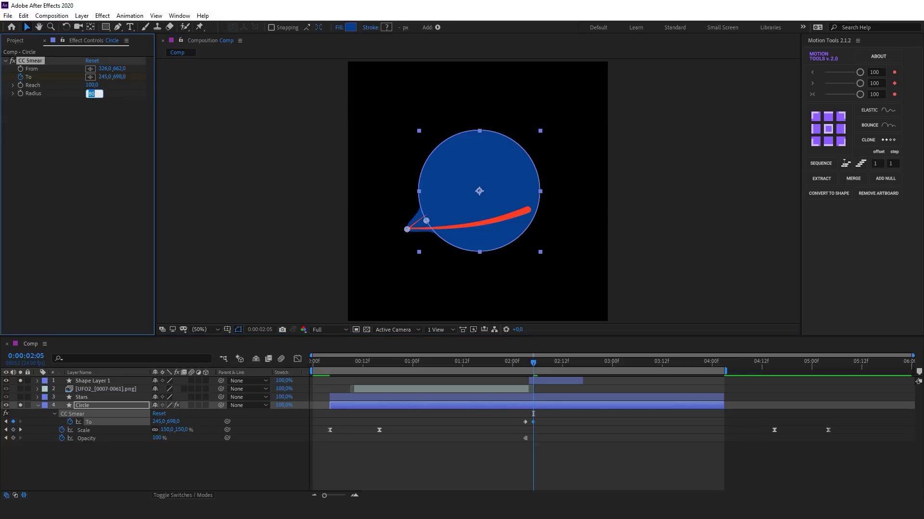
type("125")
key("Return")
left_click_drag(407, 229, 405, 230)
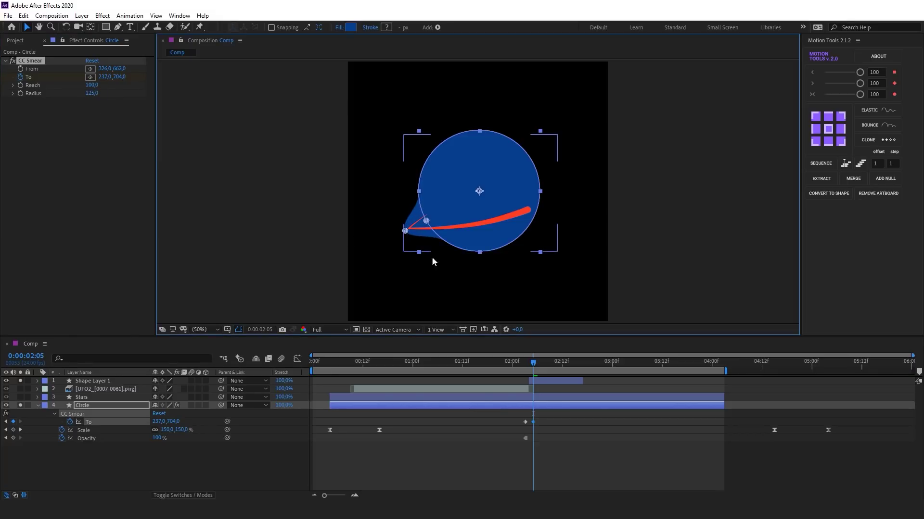
- Copy the initial 326, 662 To keyframe to about 0:00:02:08 so the smear returns to the circle's edge
left_click(526, 364)
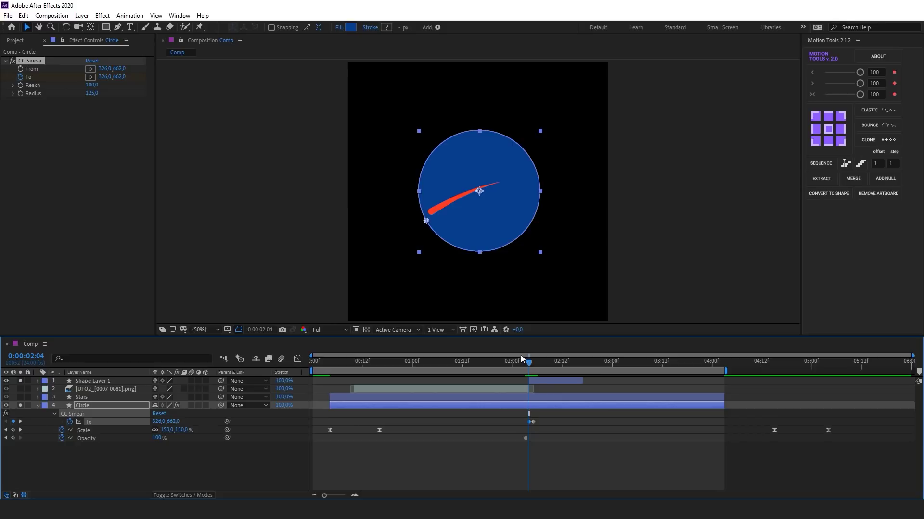
left_click_drag(528, 362, 540, 364)
key("ctrl+v")
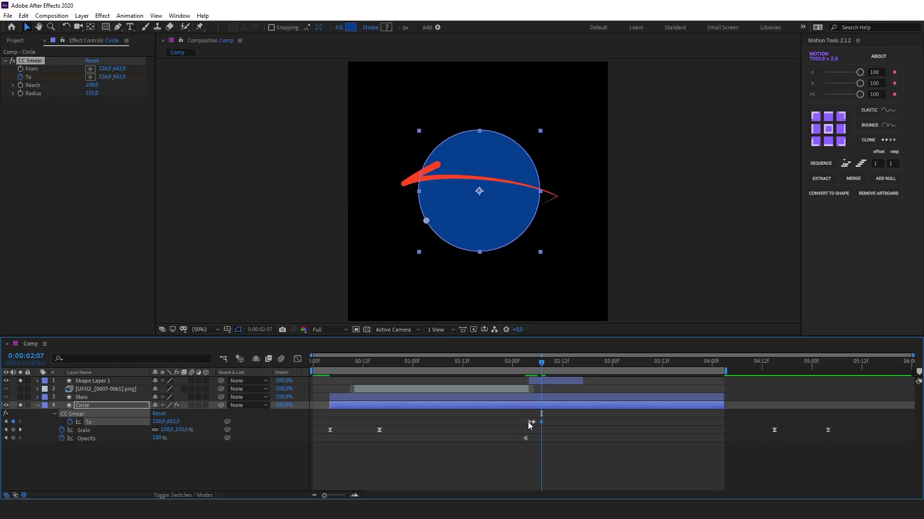
key("Page_Down")
- Ease the first two CC Smear To keyframes and preview the stretch
left_click_drag(541, 423, 534, 425)
left_click(533, 422)
mouse_move(537, 361)
left_mouse_down()
mouse_move(521, 364)
mouse_move(550, 370)
left_mouse_up()
key("space")
key("space")
- Apply the Motion Tools Elastic effect to the last CC Smear To keyframe and preview the wobble
left_click(545, 422)
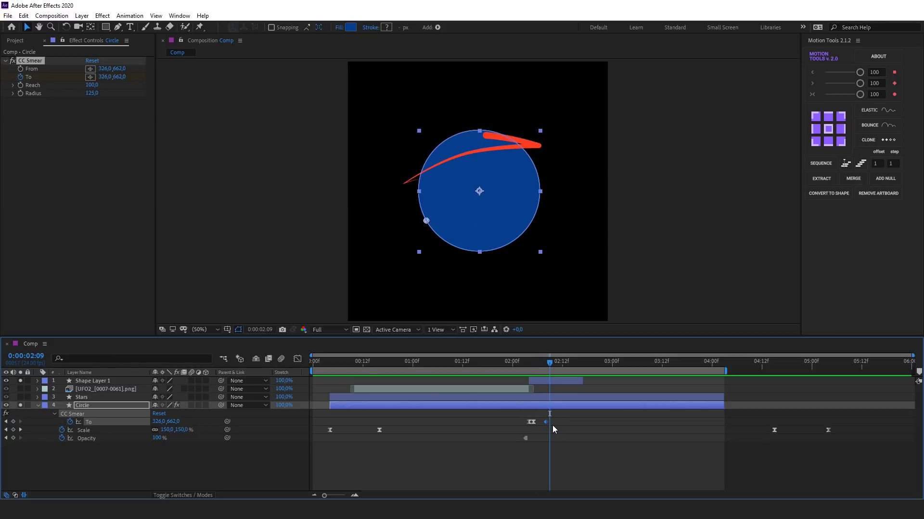
left_click(876, 110)
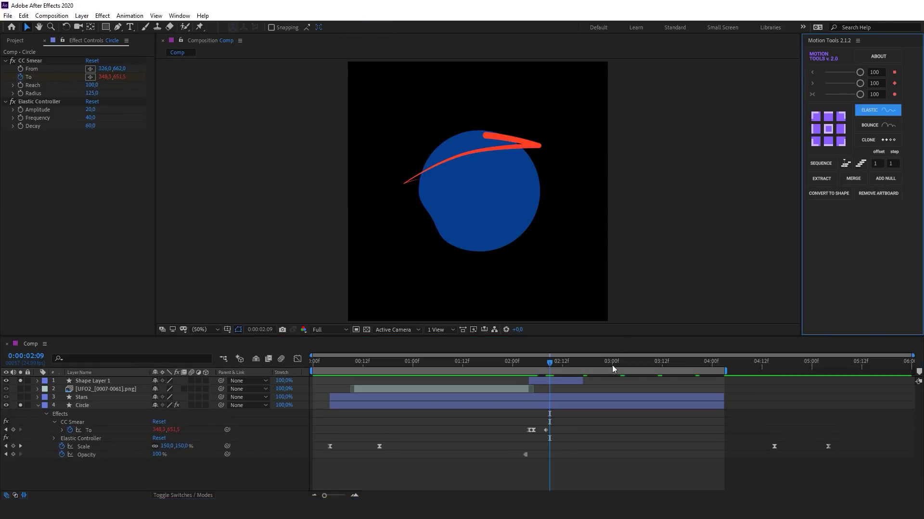
left_click_drag(552, 365, 511, 366)
key("space")
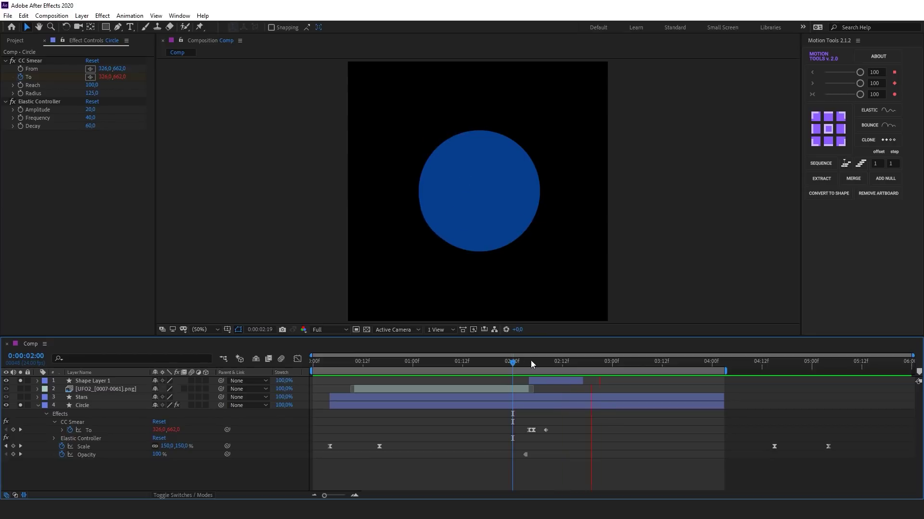
key("space")
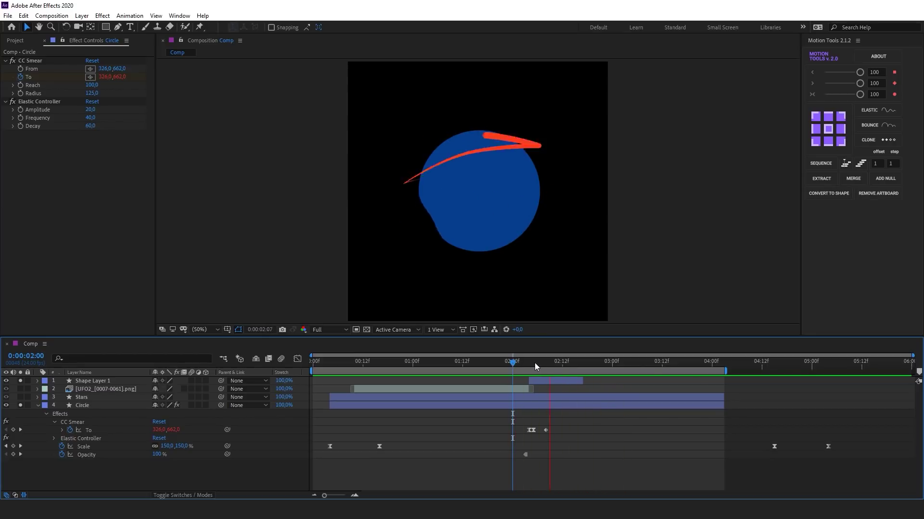
- Duplicate CC Smear at 0:00:02:06 and move the copy's From point to 794, 560 on the circle's right edge
left_click(529, 365)
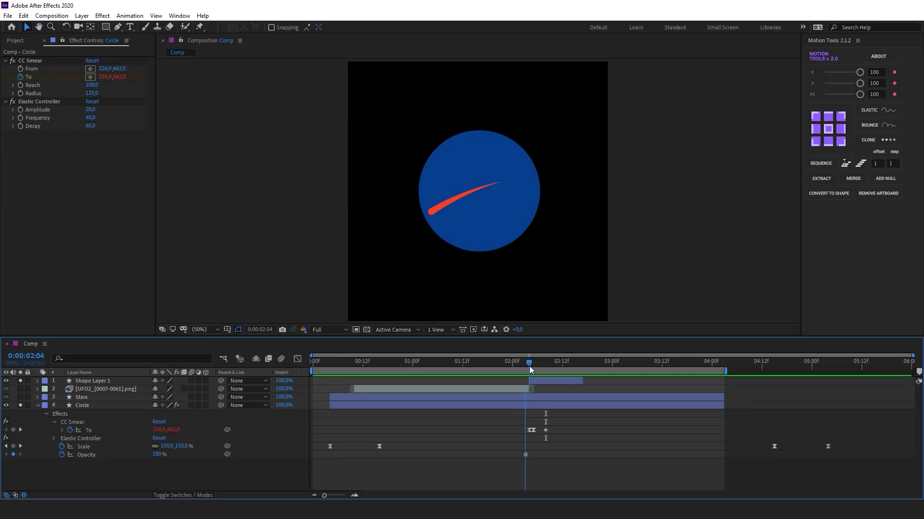
left_click_drag(529, 365, 538, 367)
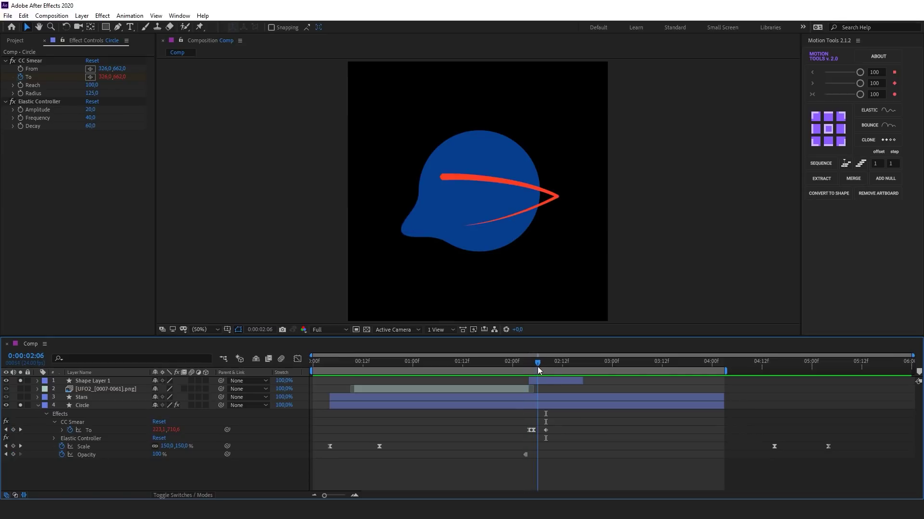
left_click(33, 62)
key("ctrl+d")
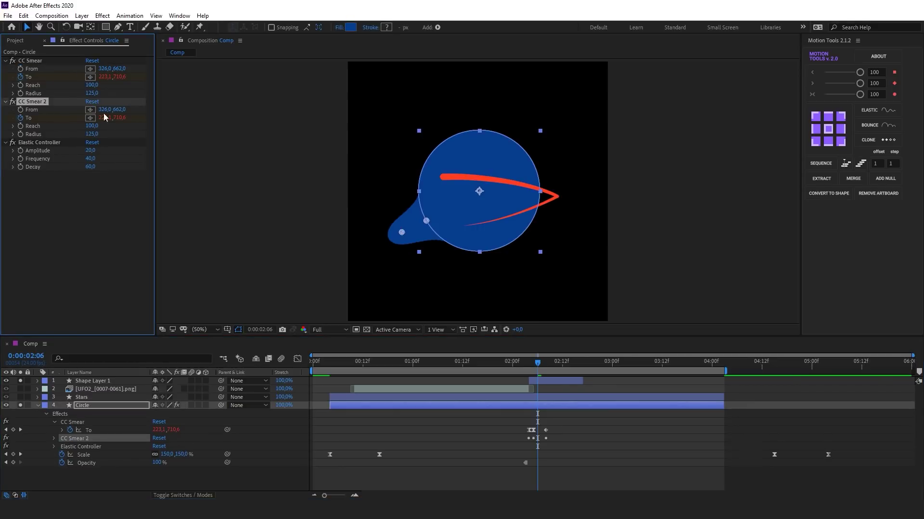
left_click_drag(427, 221, 539, 196)
- Shift CC Smear 2's To keyframes one frame later and pull its To point to 903, 558 at 0:00:02:06
left_click(538, 403)
key("u")
key("u")
mouse_move(556, 434)
left_mouse_down()
mouse_move(521, 441)
mouse_move(537, 438)
left_mouse_up()
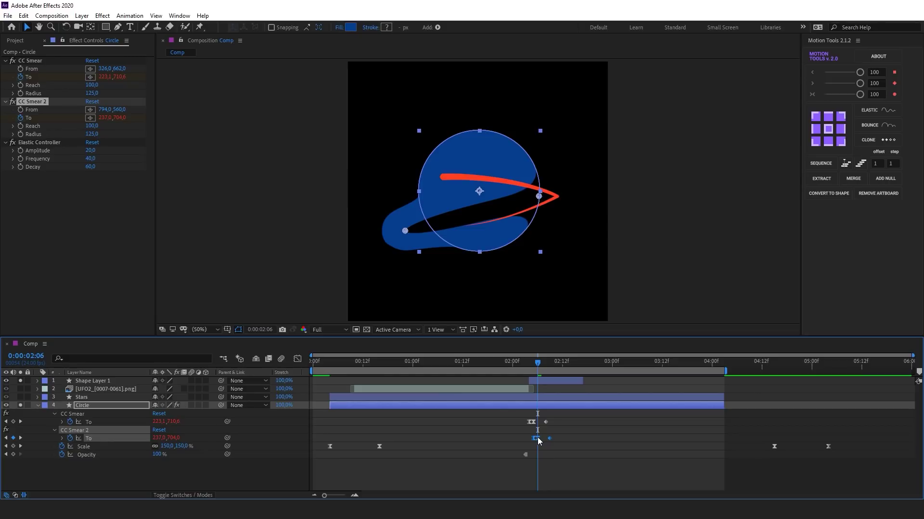
left_click_drag(407, 231, 567, 197)
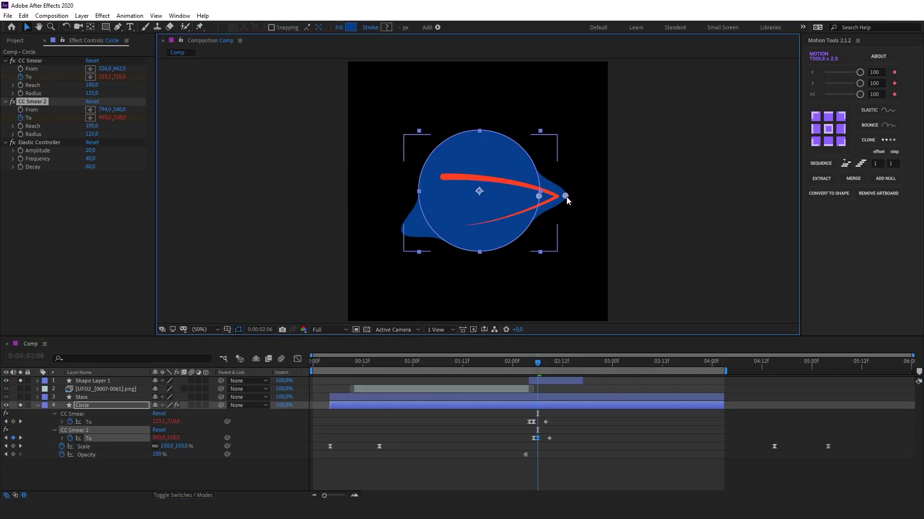
- Set CC Smear 2's To point to 794, 560 at its starting keyframe at 0:00:02:05
left_click(534, 366)
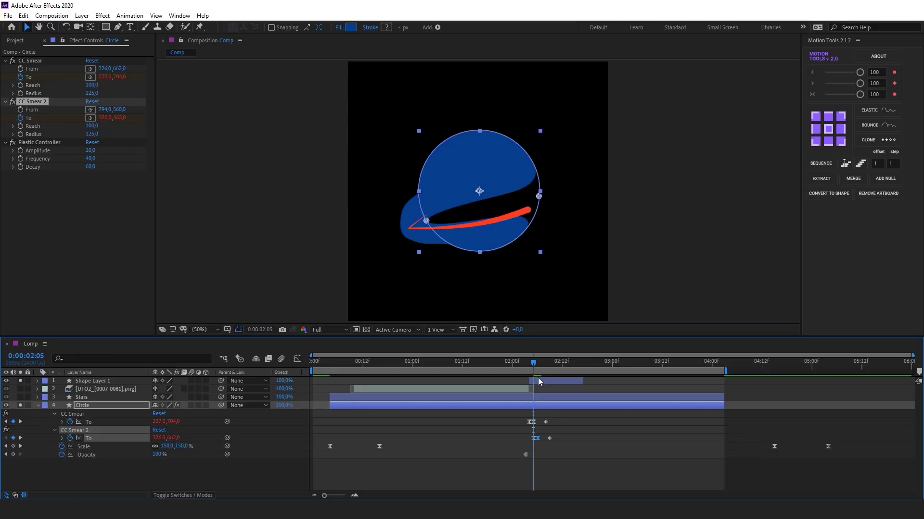
left_click(106, 118)
type("794")
key("Return")
left_click(119, 118)
type("560")
key("Return")
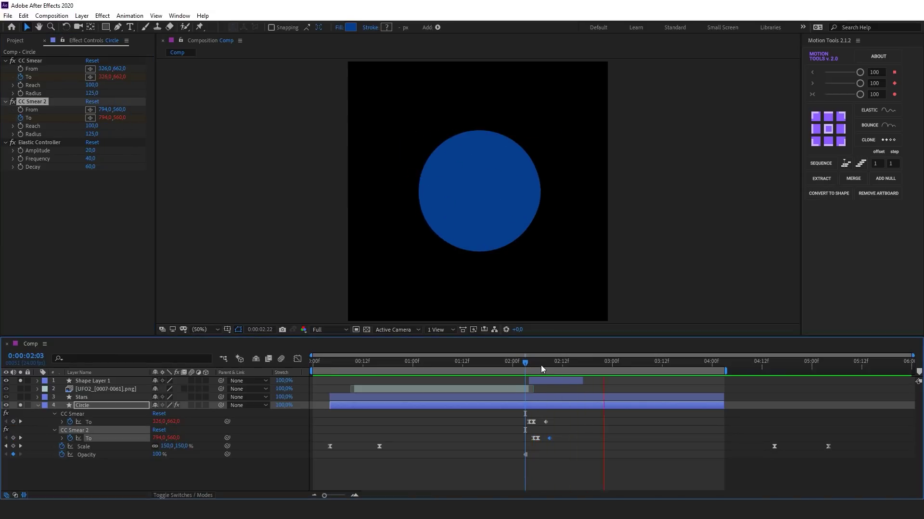
- Duplicate CC Smear 2 and shift the copy's To keyframes so the stretch peaks at 0:00:02:07
left_click_drag(530, 365, 542, 367)
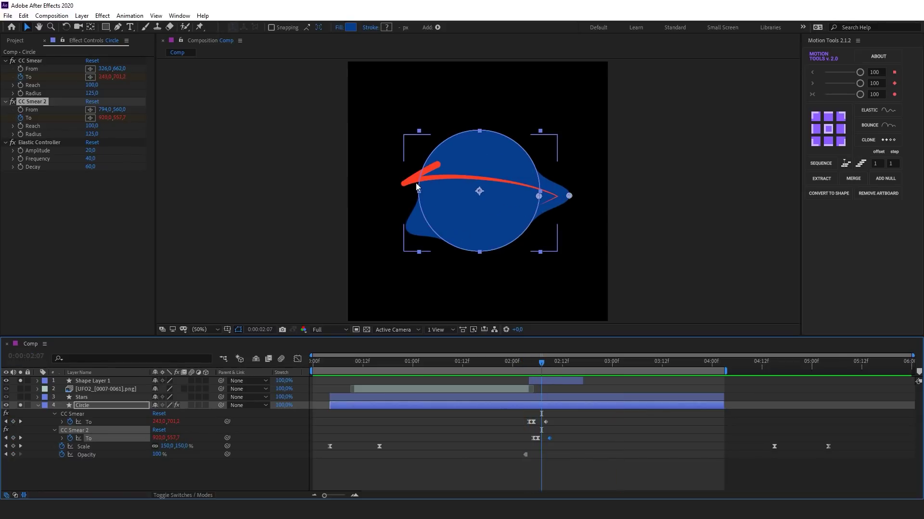
left_click(32, 103)
key("ctrl+d")
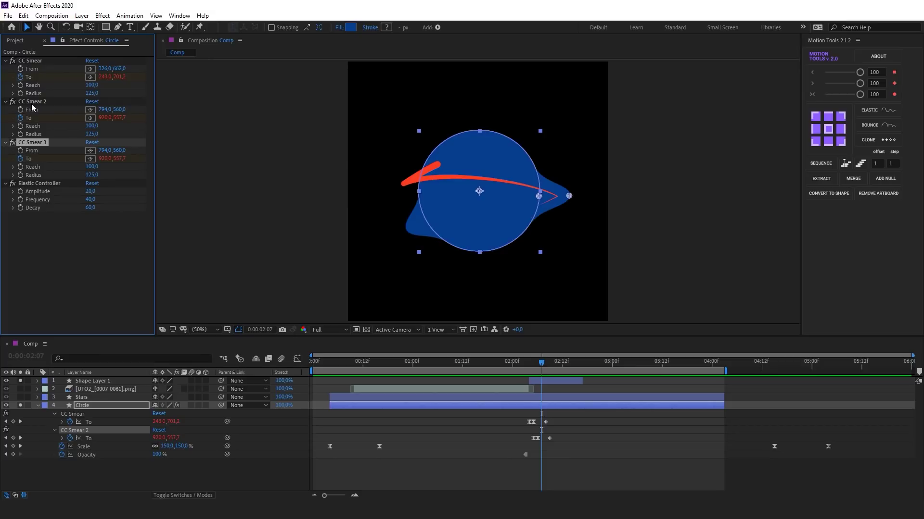
mouse_move(535, 455)
left_mouse_down()
mouse_move(522, 458)
mouse_move(542, 458)
left_mouse_up()
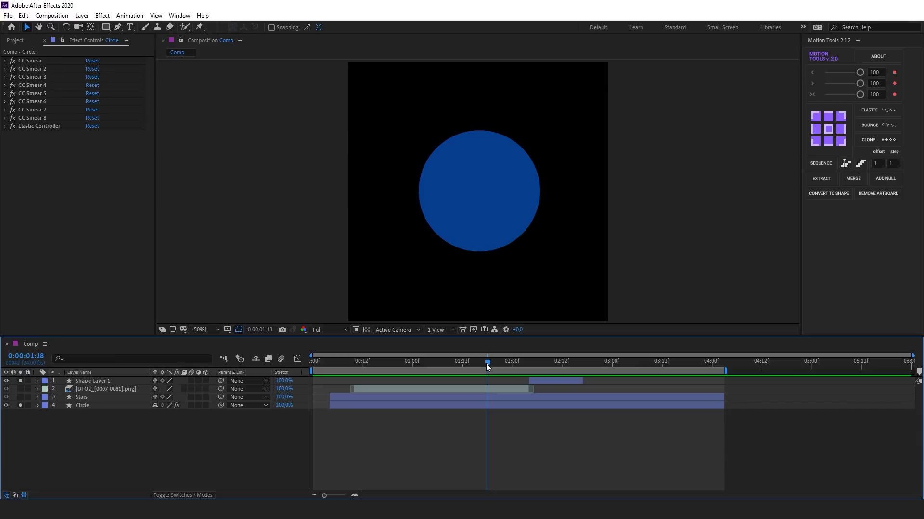
- Preview the animation of the circle with all eight CC Smear effects
key("space")
left_click(492, 363)
key("space")
left_click_drag(549, 364, 451, 364)
key("space")
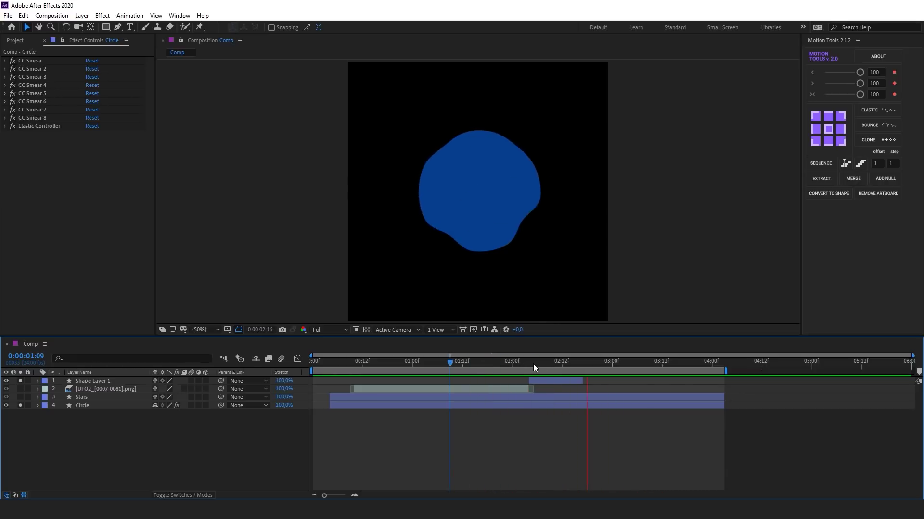
- Apply Turbulent Displace to the Circle layer and set its Size to 80
left_click(528, 367)
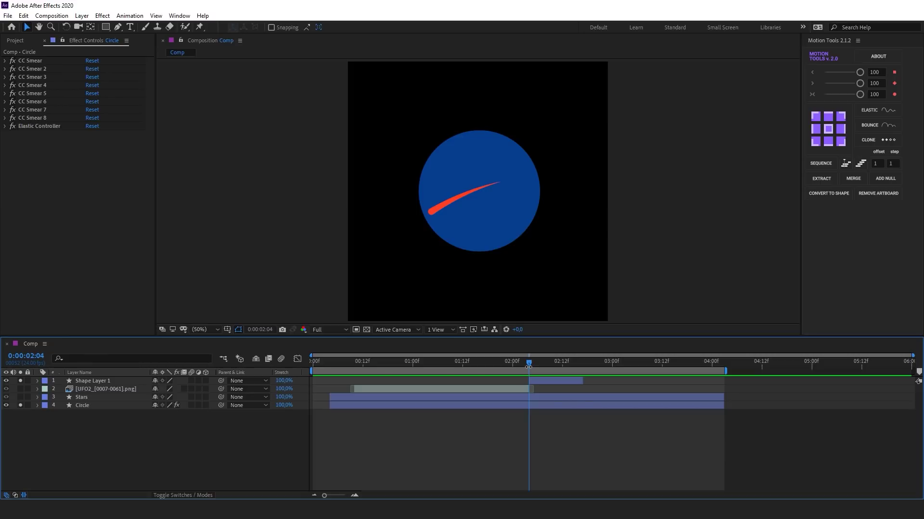
left_click(535, 405)
key("ctrl+space")
type("tu")
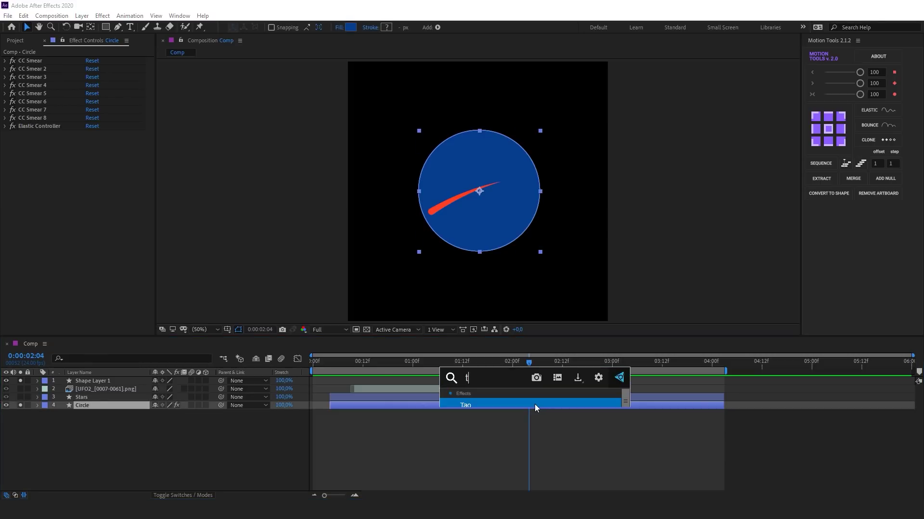
left_click(522, 405)
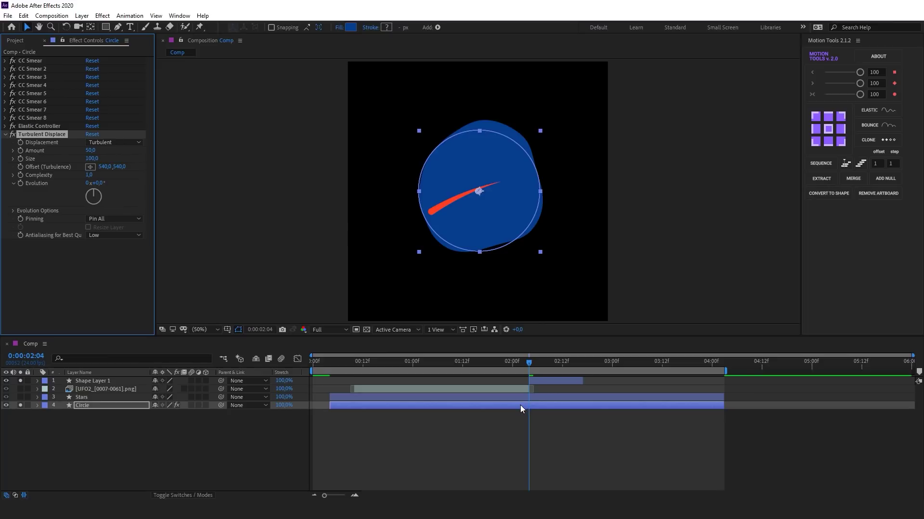
left_click(92, 158)
type("80")
key("Return")
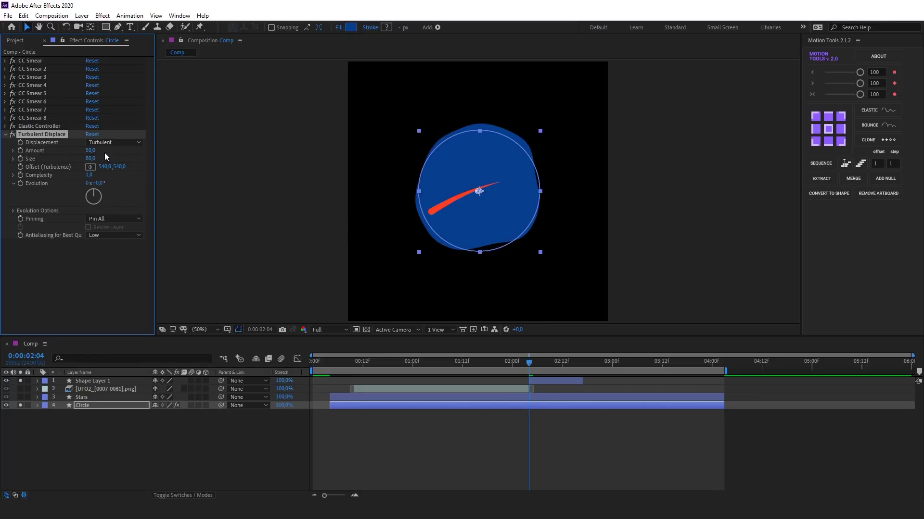
- Keyframe the Turbulent Displace Amount at 0 at 0:00:02:04
left_click(20, 150)
key("u")
scroll(536, 413, "down", 3)
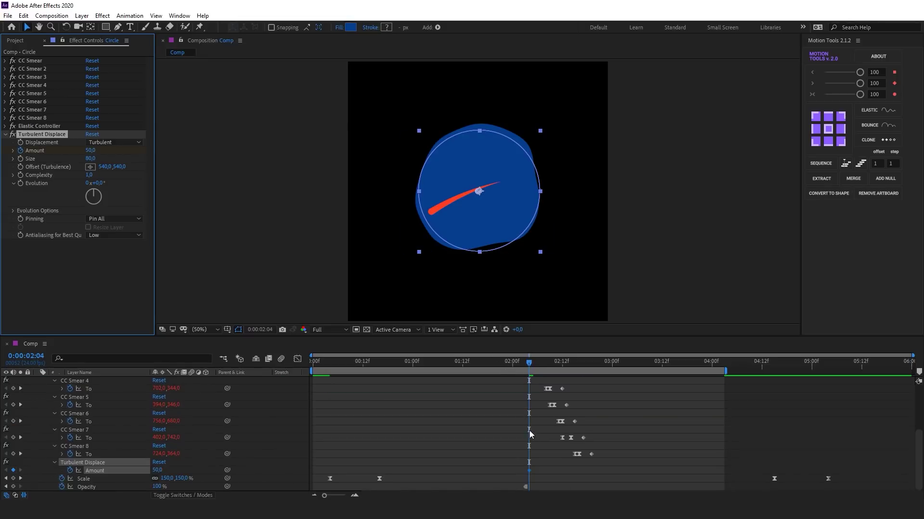
left_click(89, 151)
type("0")
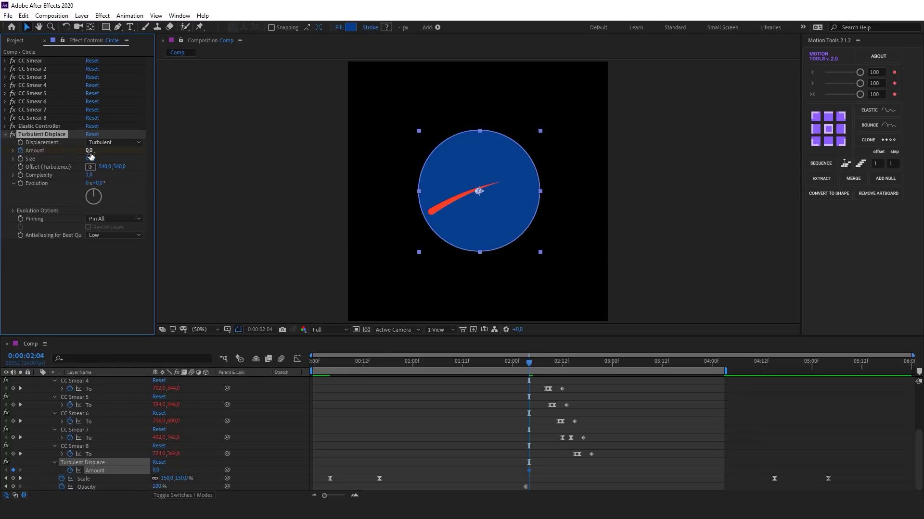
key("Return")
- Set the displacement Amount to 10 at about 0:00:02:09 and copy that keyframe further along the timeline
left_click_drag(529, 363, 547, 367)
left_click(89, 152)
type("10")
key("Return")
left_click_drag(547, 365, 584, 372)
left_click_drag(553, 467, 542, 474)
key("ctrl+c")
key("ctrl+v")
- Copy the zero Amount keyframe to about 0:00:02:20 and move the second 10 keyframe back to about 0:00:02:15
left_click_drag(582, 366, 605, 363)
left_click_drag(536, 466, 525, 474)
key("ctrl+c")
key("ctrl+v")
left_click_drag(584, 472, 575, 471)
- Animate the Turbulent Displace Evolution from 0 at 0:00:02:04 to 3 revolutions at 0:00:02:20
left_click(529, 368)
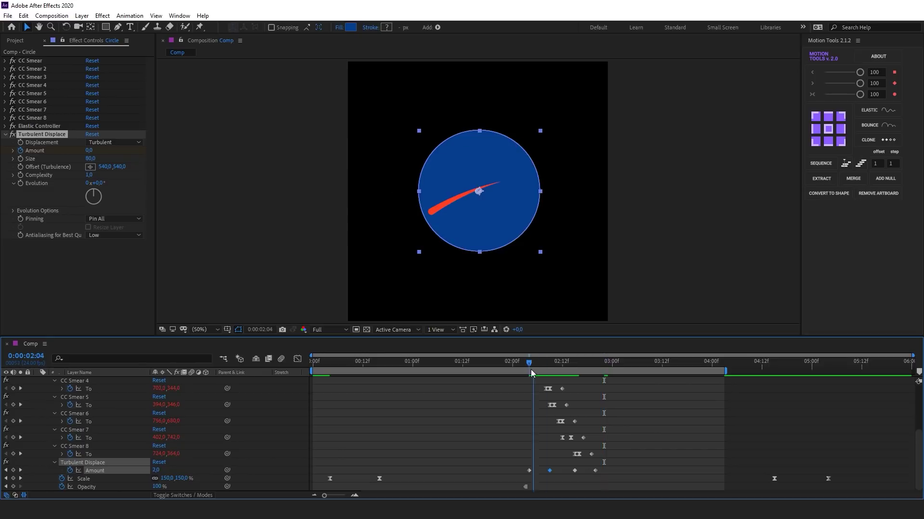
left_click(20, 183)
left_click(537, 368)
left_click_drag(544, 369, 595, 386)
left_click(152, 472)
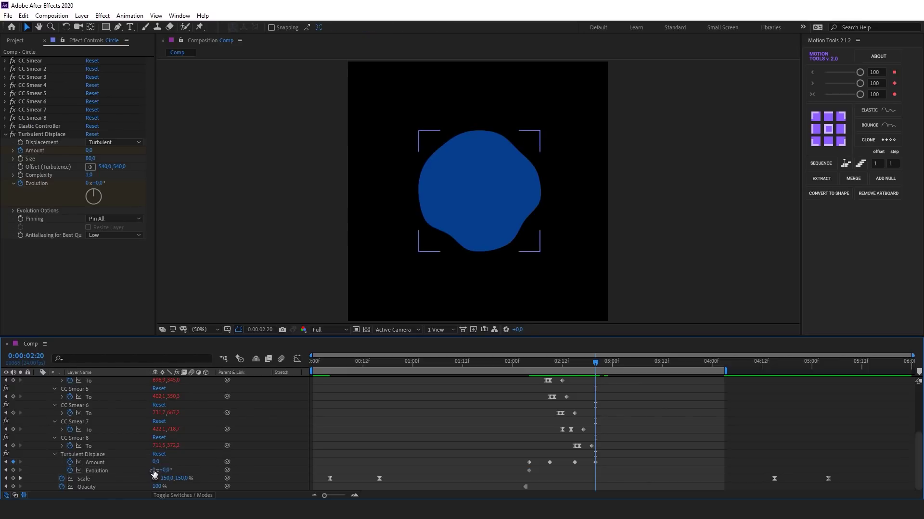
left_click(155, 470)
type("3")
key("Return")
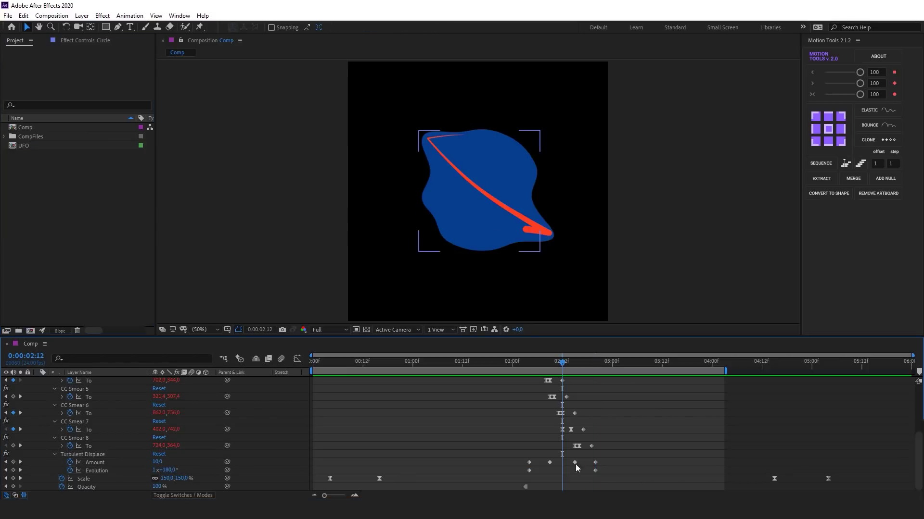
- Easy-ease the Turbulent Displace keyframes and make the two middle Amount keyframes Auto Bezier
left_click_drag(606, 460, 503, 473)
key("F9")
left_click(549, 462, "ctrl")
left_click(574, 462, "ctrl")
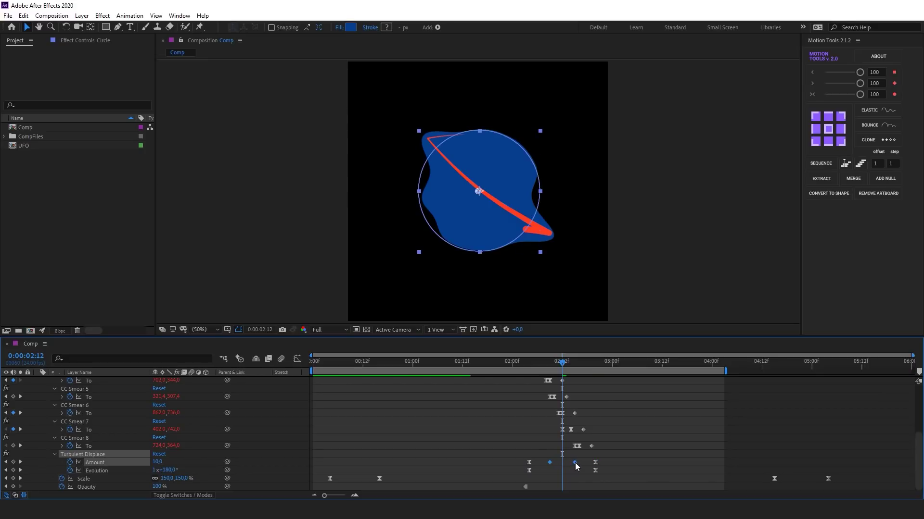
- Adjust the easing of the Evolution keyframes in the Graph Editor, setting the Motion Tools in-and-out ease to 78
left_click(501, 472)
left_click(297, 359)
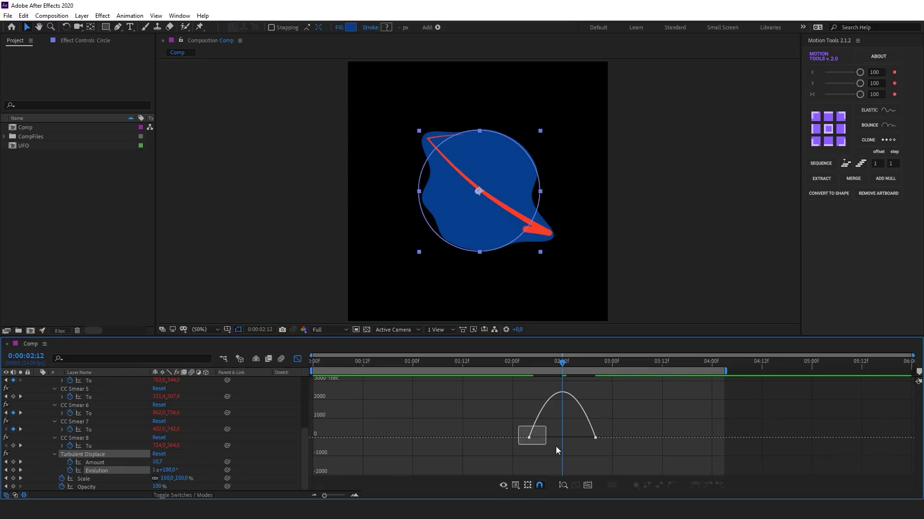
left_click_drag(568, 450, 608, 446)
left_click_drag(860, 94, 852, 95)
left_click_drag(569, 362, 498, 365)
left_click(298, 359)
- Disable the eight CC Smear effects and the Elastic Controller on the Circle layer and preview the Turbulent Displace wobble alone
scroll(74, 433, "up", 5)
left_click(79, 405)
left_click(38, 405)
key("F3")
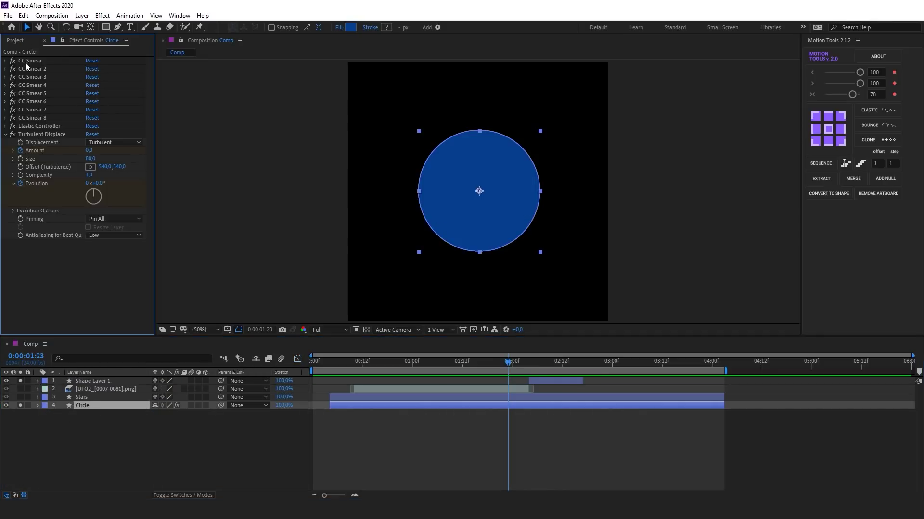
left_click(28, 61)
left_click(42, 127, "shift")
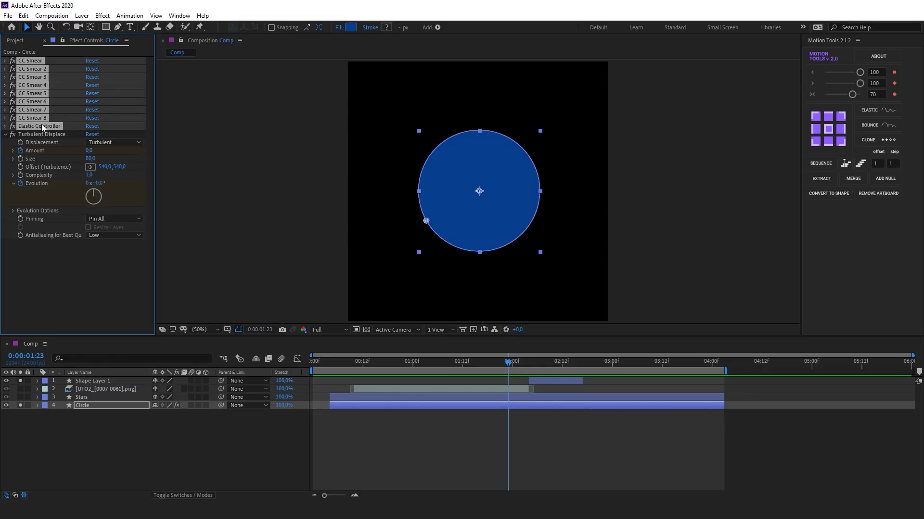
left_click(13, 126)
left_click(202, 445)
left_click_drag(508, 364, 524, 366)
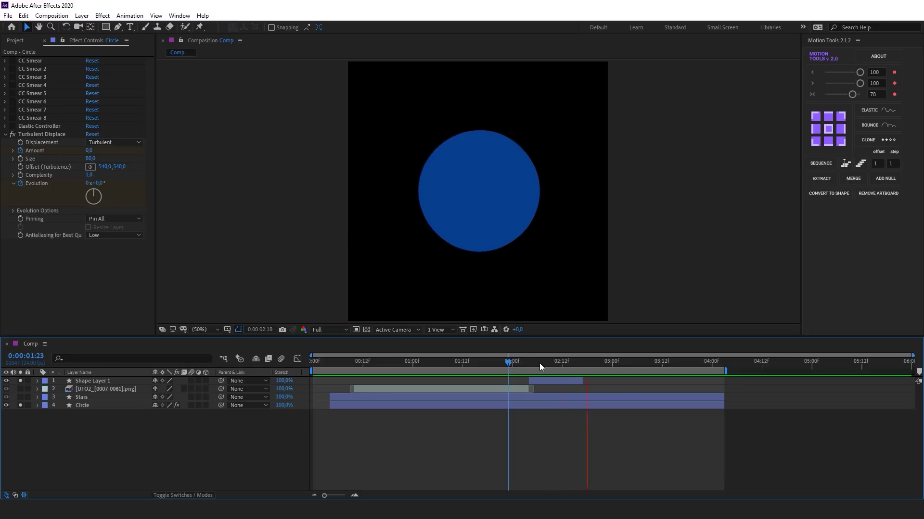
left_click_drag(541, 363, 475, 365)
key("space")
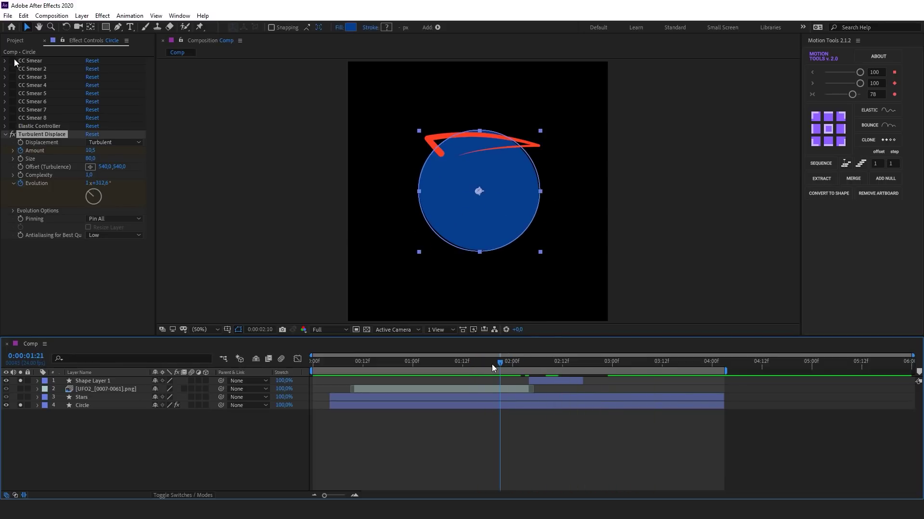
- Re-enable the Circle layer's CC Smear effects and Elastic Controller and preview the combined distortion
left_click_drag(14, 60, 11, 126)
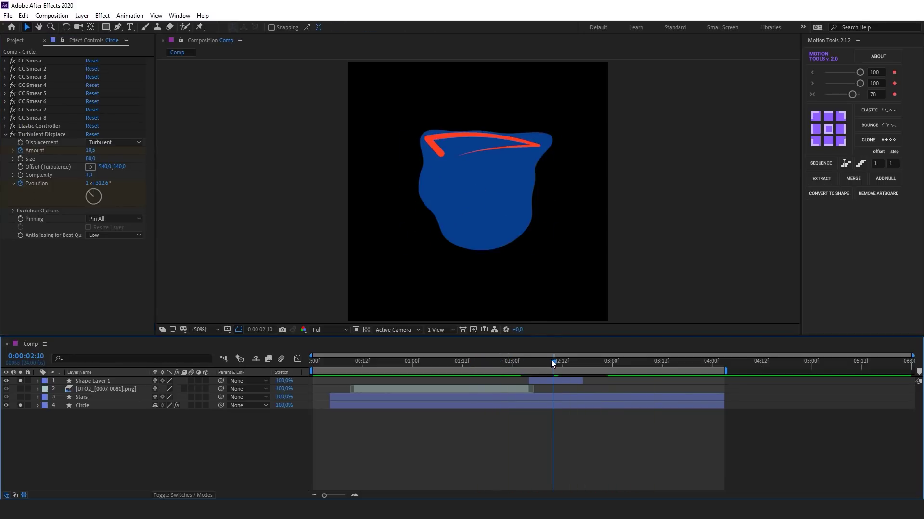
left_click_drag(550, 361, 471, 365)
key("space")
key("space")
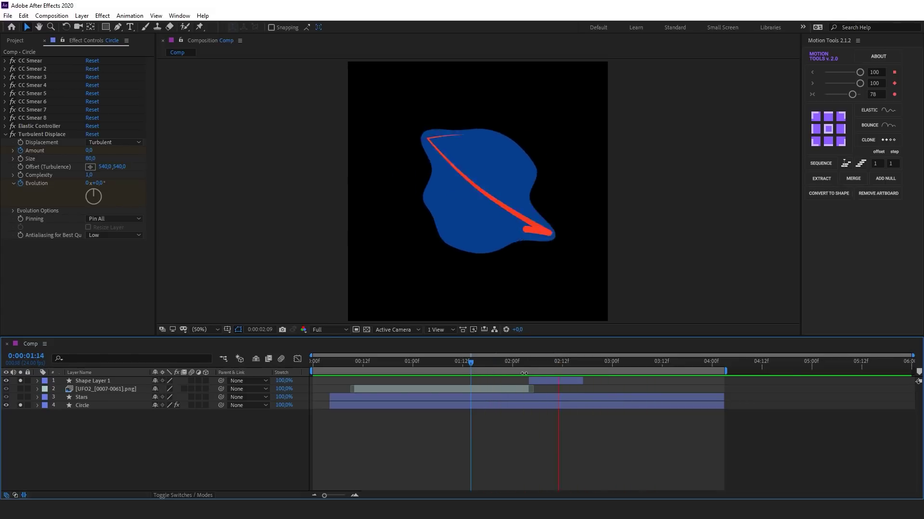
mouse_move(542, 362)
left_mouse_down()
mouse_move(487, 365)
mouse_move(527, 370)
left_mouse_up()
left_click(532, 381)
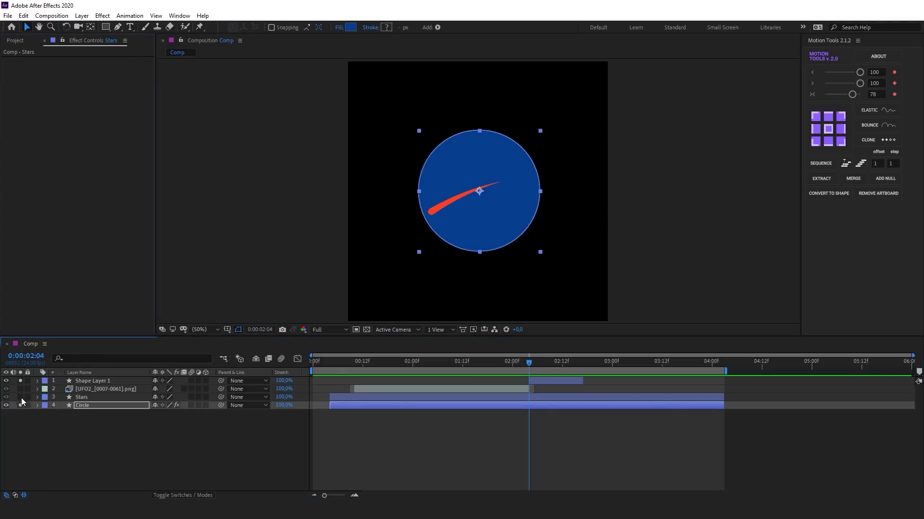
- Solo the Stars layer and apply a Set Matte effect that takes its matte from the Circle layer
left_click(20, 397)
left_click(108, 399)
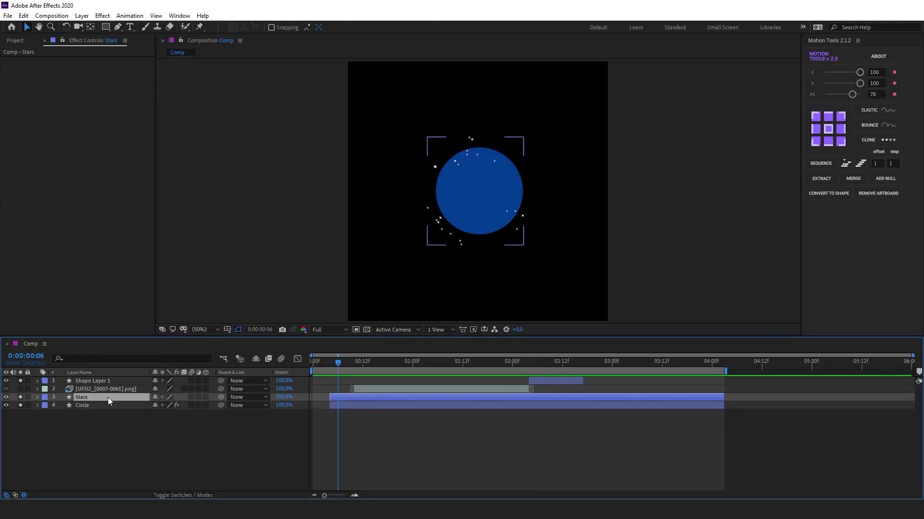
key("ctrl+space")
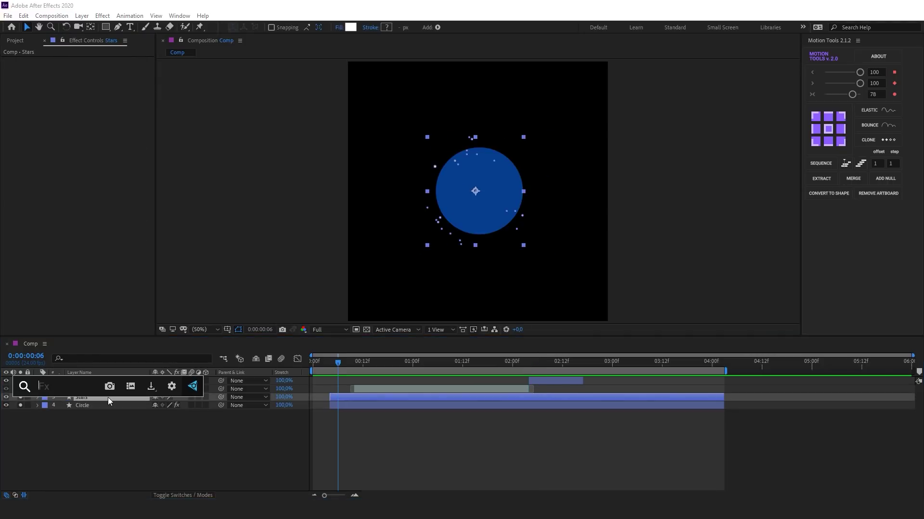
type("set")
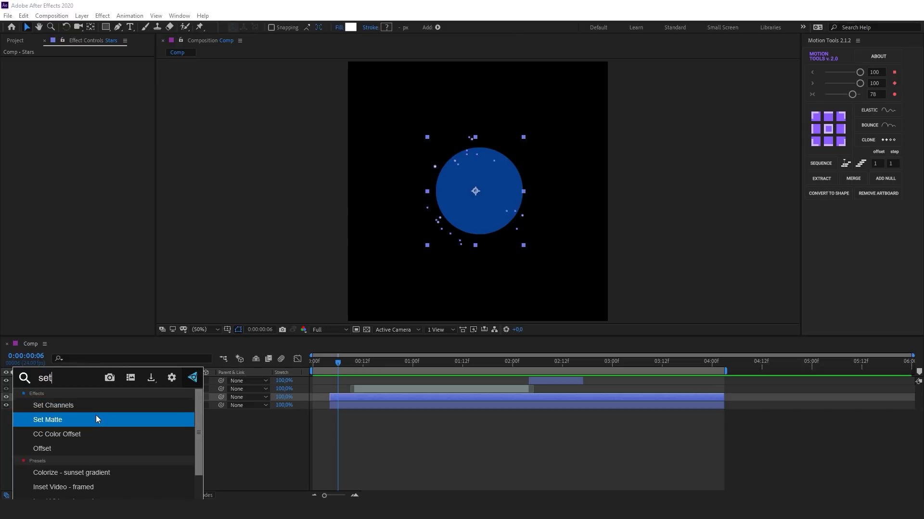
left_click(96, 415)
left_click(99, 69)
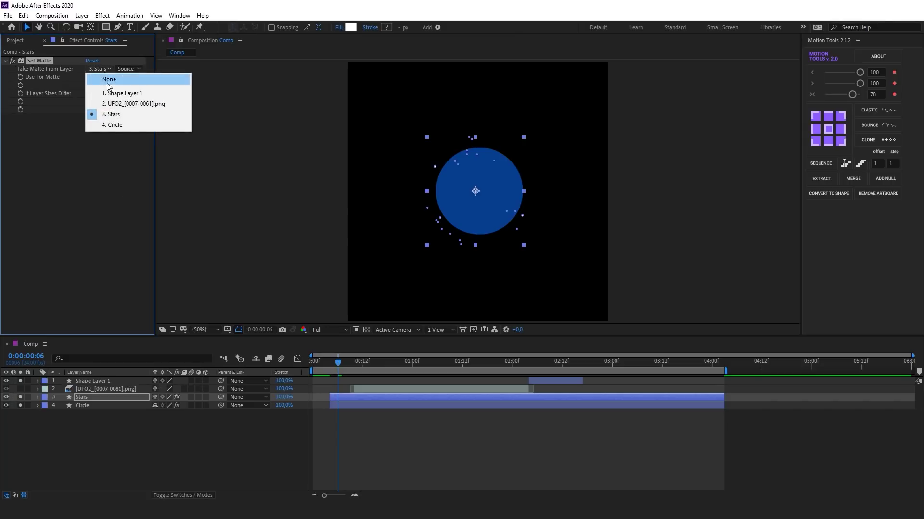
left_click(118, 125)
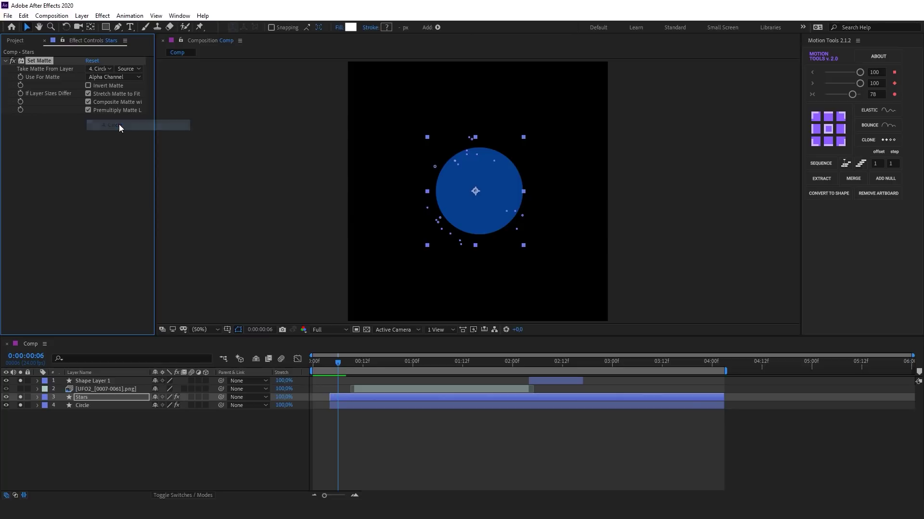
- Preview the animation from the start to check how the circle masks the stars
left_click(343, 391)
key("space")
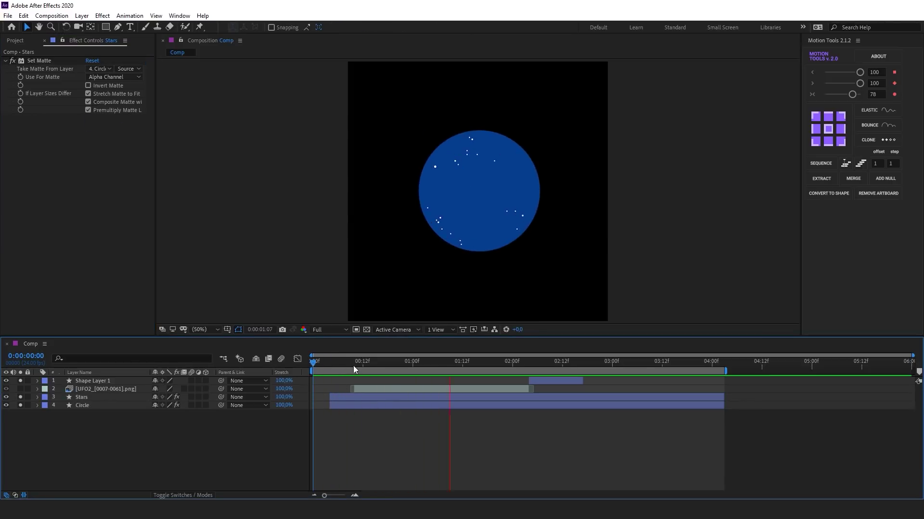
mouse_move(352, 365)
left_mouse_down()
mouse_move(318, 361)
mouse_move(368, 364)
left_mouse_up()
key("space")
- Copy all of the Circle layer's effects and paste them onto the Stars layer at 0:00:02:01, in line with the first keyframes
left_click(371, 406)
key("u")
scroll(526, 406, "down", 4)
left_click(515, 362)
left_click(45, 63)
left_click(46, 136, "shift")
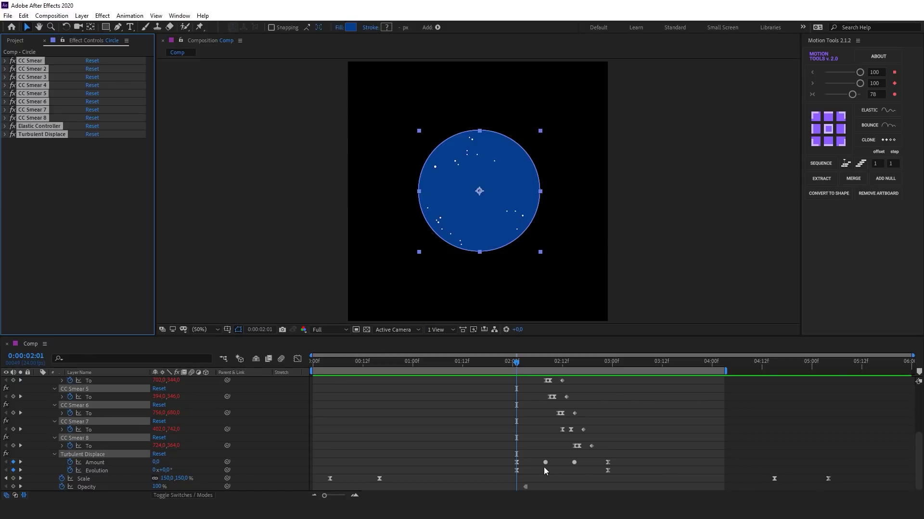
scroll(515, 464, "up", 4)
left_click(515, 396)
- Preview the smeared stars and inspect their edges up close at 0:00:02:05
key("space")
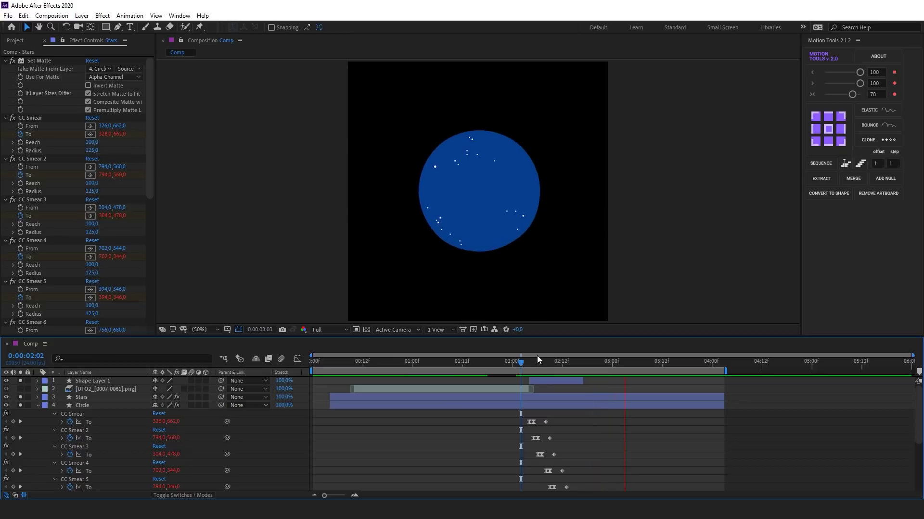
key("space")
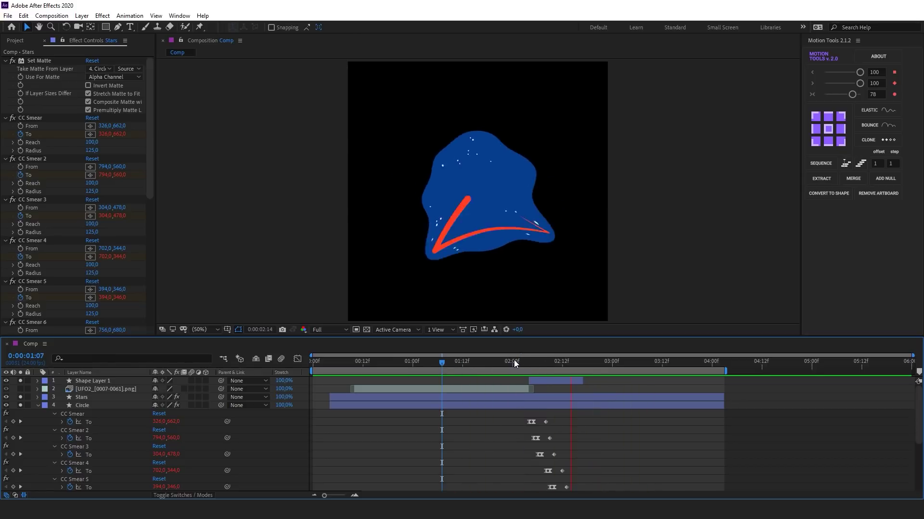
left_click(533, 362)
left_click(38, 405)
left_click(50, 398)
scroll(481, 192, "up", 6)
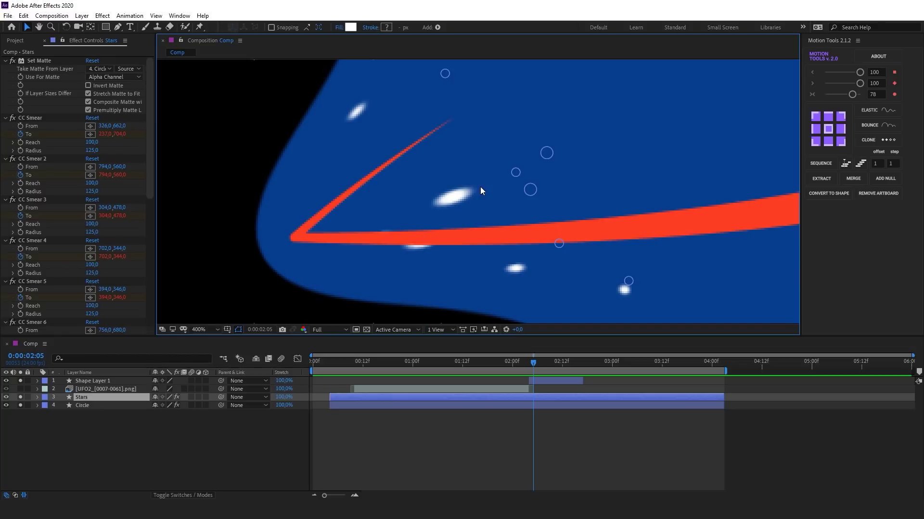
- Collapse the Stars layer's effects, apply a Levels effect to it, and set the Levels channel to Alpha
left_click(32, 60)
key("ctrl+a")
left_click(5, 61)
left_click(89, 208)
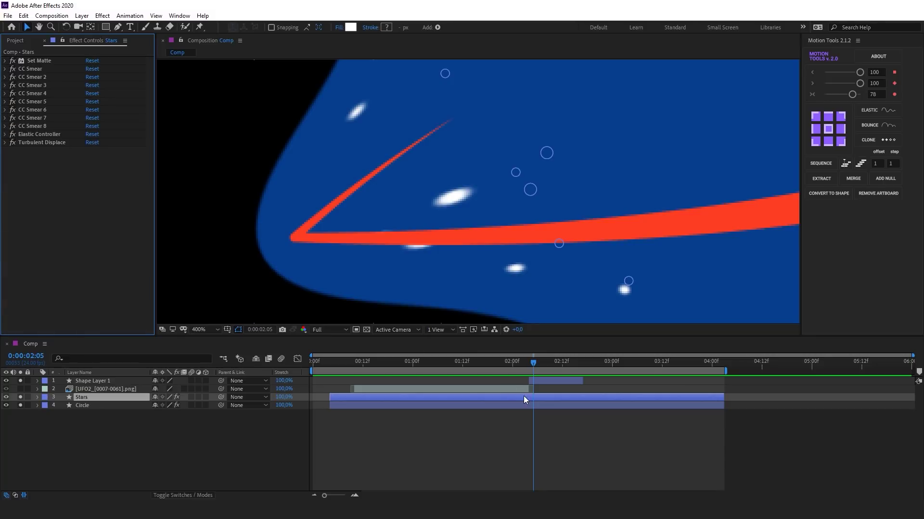
key("ctrl+space")
type("leve")
left_click(498, 407)
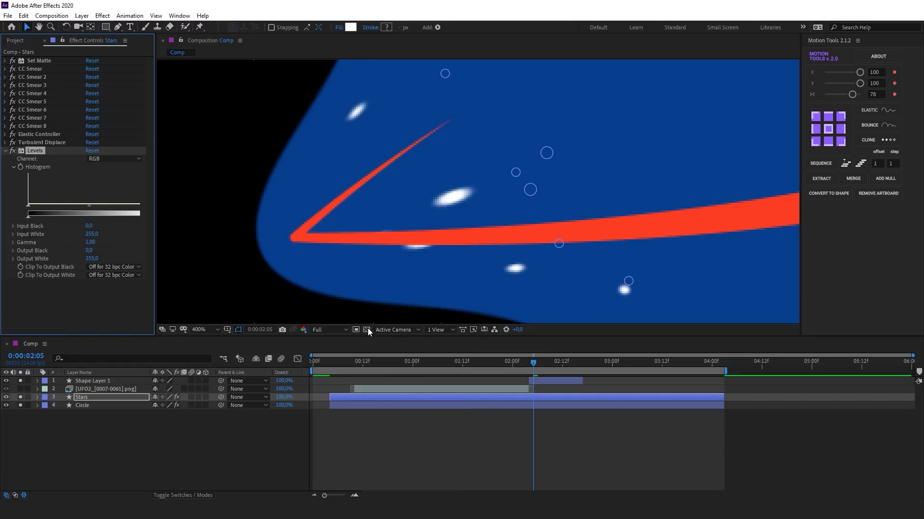
left_click(106, 157)
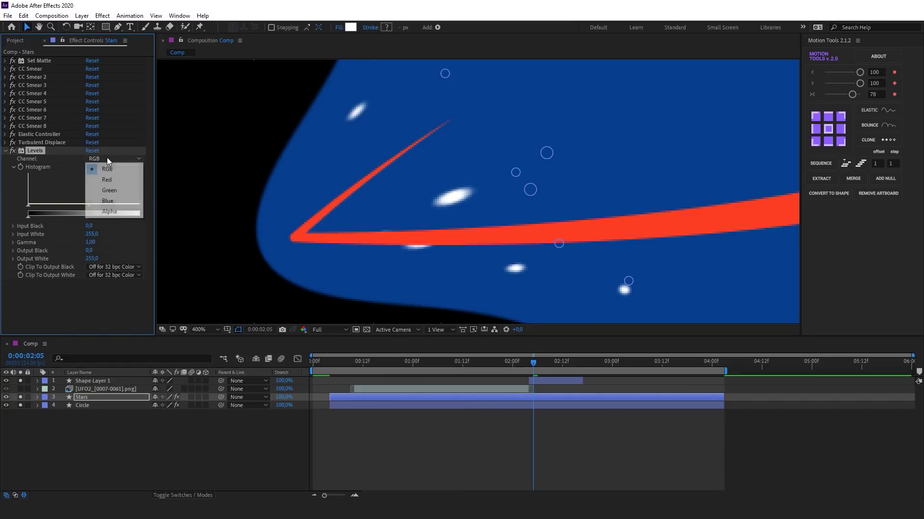
left_click(126, 212)
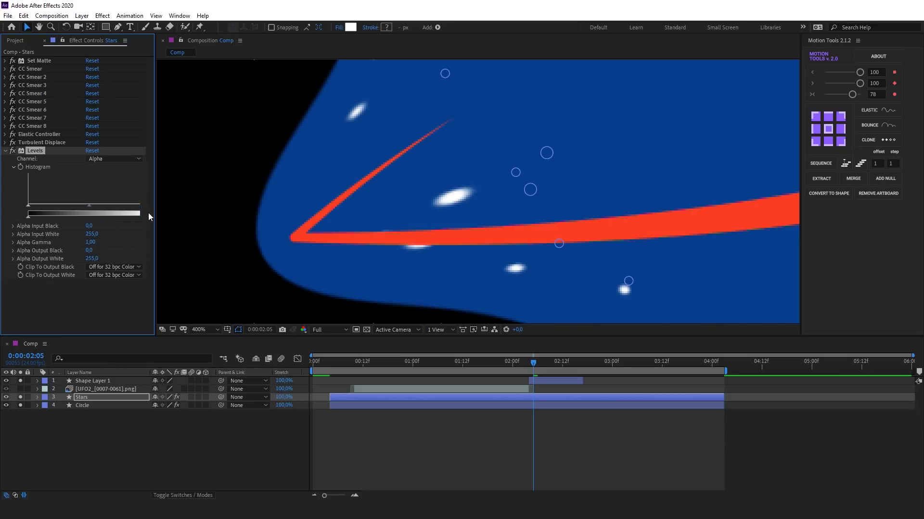
- Sharpen the stars' edges by setting Alpha Input Black to 40 and Alpha Input White to about 109
left_click_drag(154, 214, 90, 206)
left_click_drag(28, 205, 47, 210)
left_click_drag(90, 206, 79, 206)
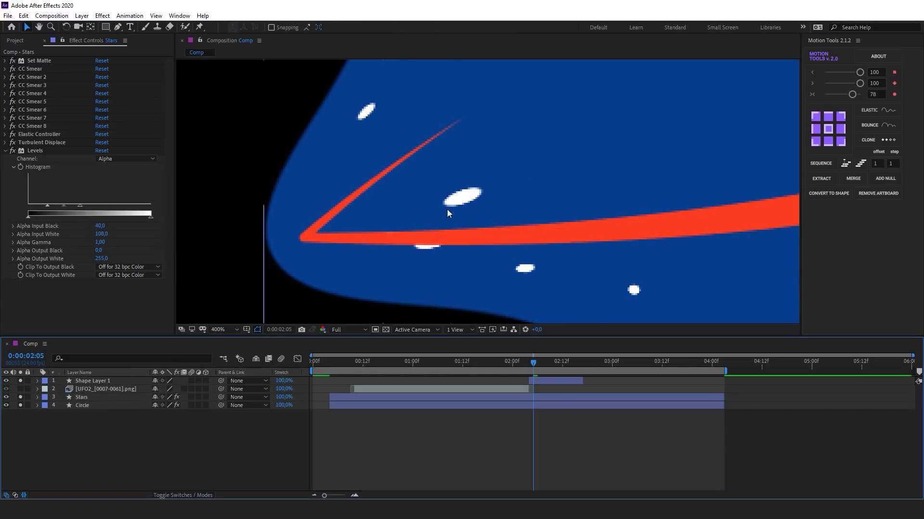
left_click(135, 416)
key("shift+slash")
left_click(5, 151)
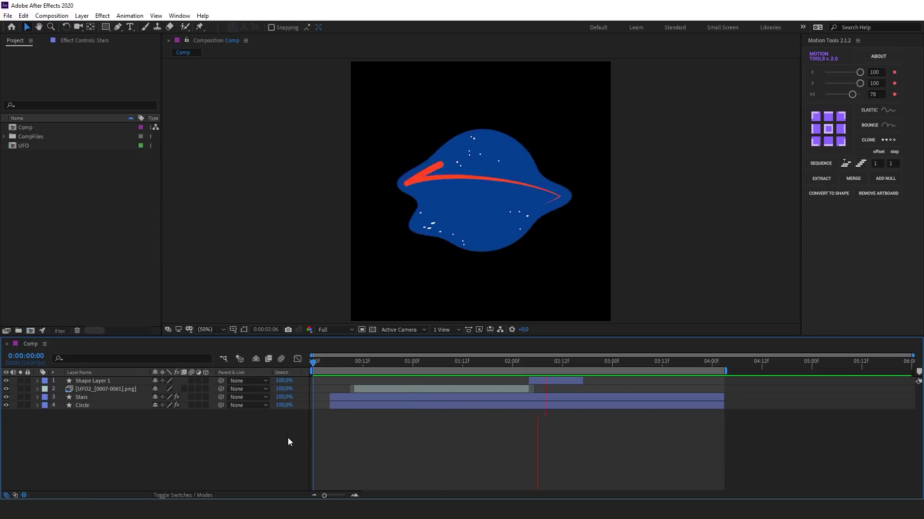
- Create an adjustment layer starting at 0:00:02:04 and apply the Transform effect to it
left_click(530, 368)
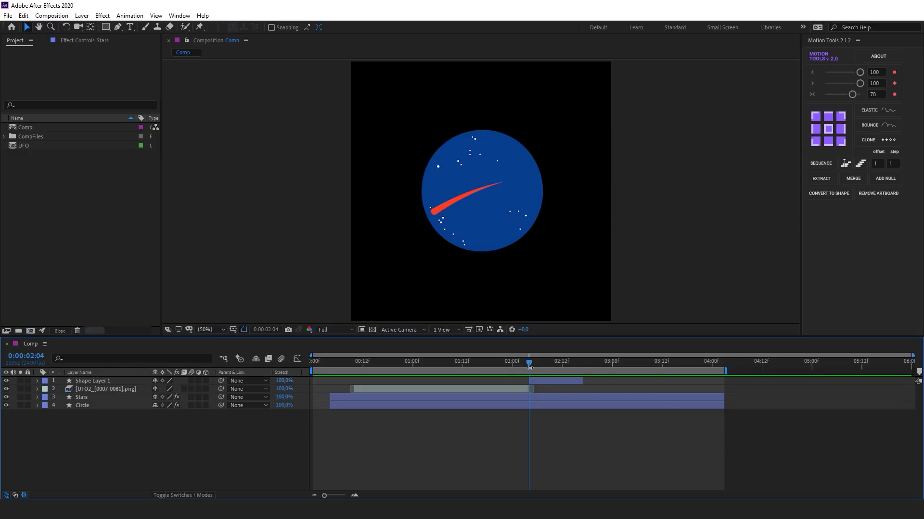
right_click(206, 423)
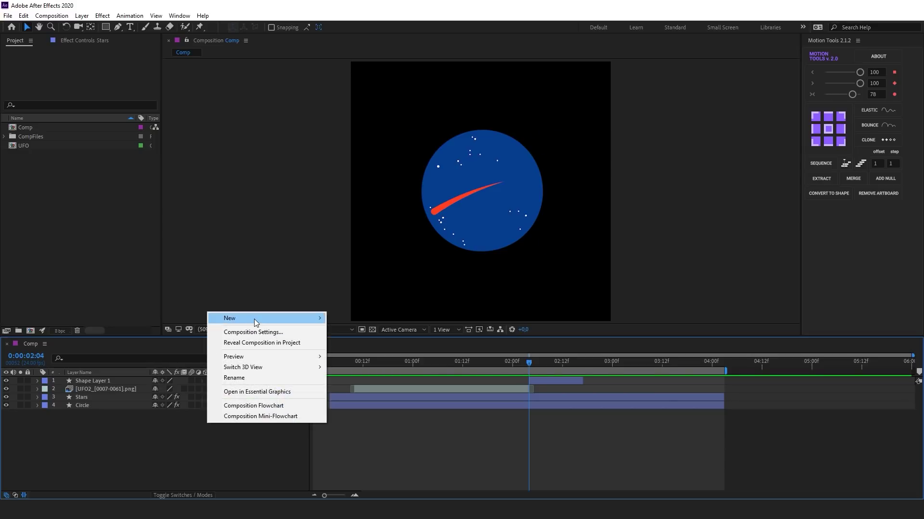
mouse_move(254, 319)
left_click(363, 396)
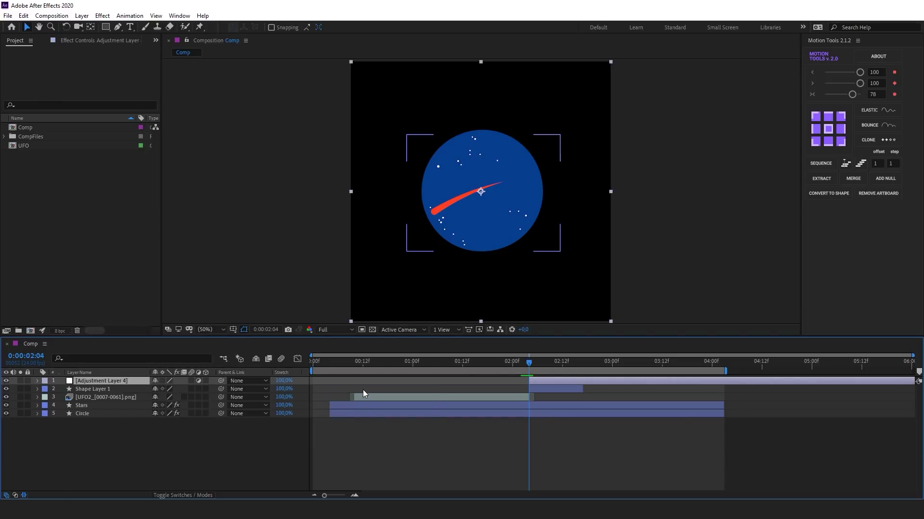
key("ctrl+space")
type("tra")
left_click(365, 404)
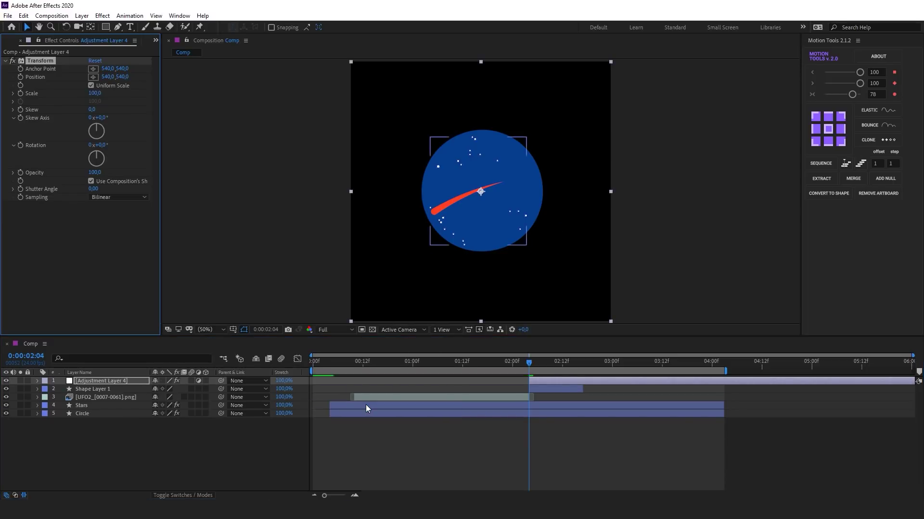
- Add the expression wiggle(10,3) to the Transform effect's Position on the adjustment layer
left_click(19, 77, "alt")
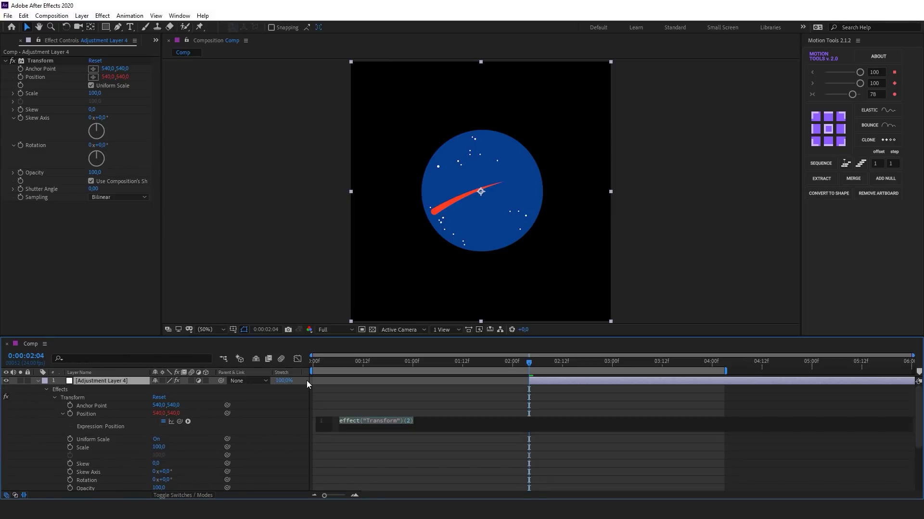
type("wi")
key("Down")
key("Return")
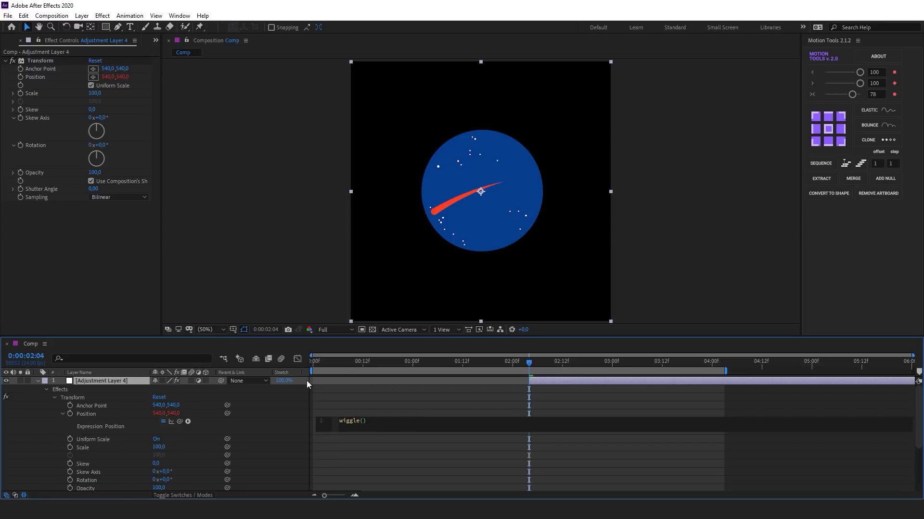
type("10,3")
left_click(307, 380)
- Trim the adjustment layer's end to 0:00:02:16 and preview the camera shake
key("space")
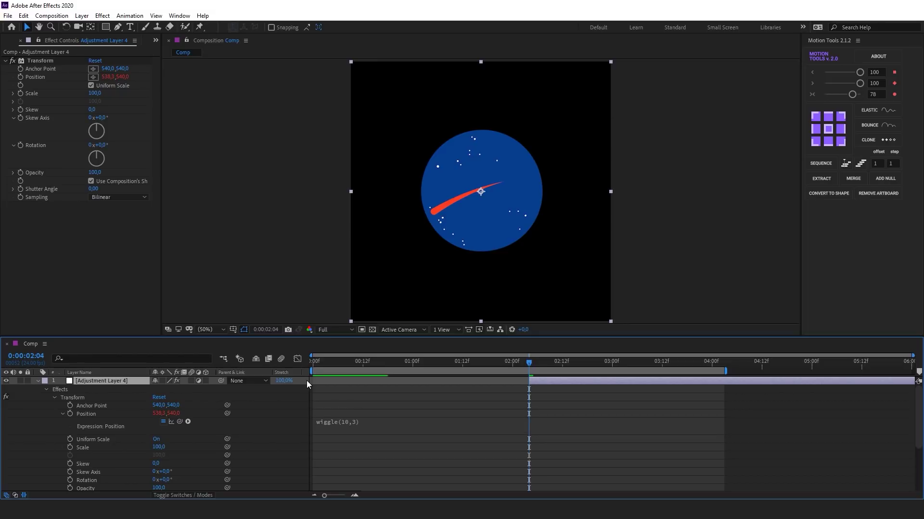
key("alt+bracketright")
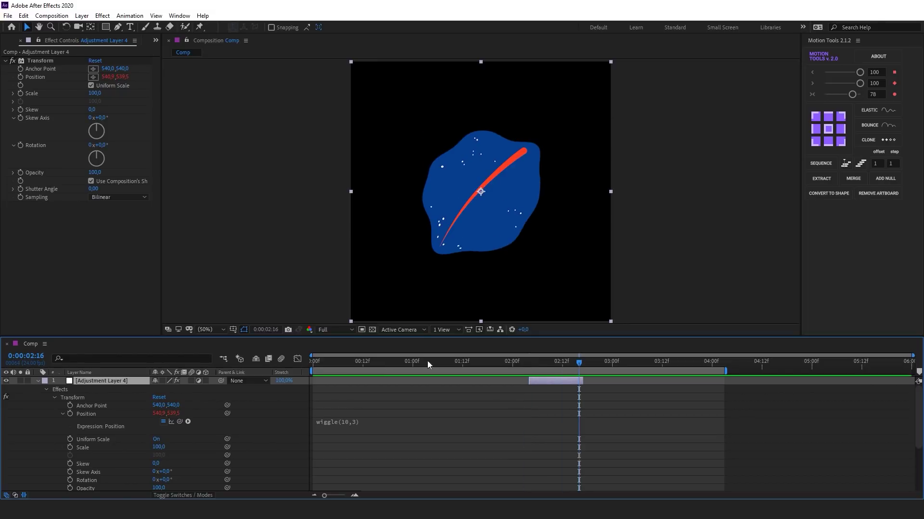
left_click(38, 381)
left_click_drag(580, 365, 507, 364)
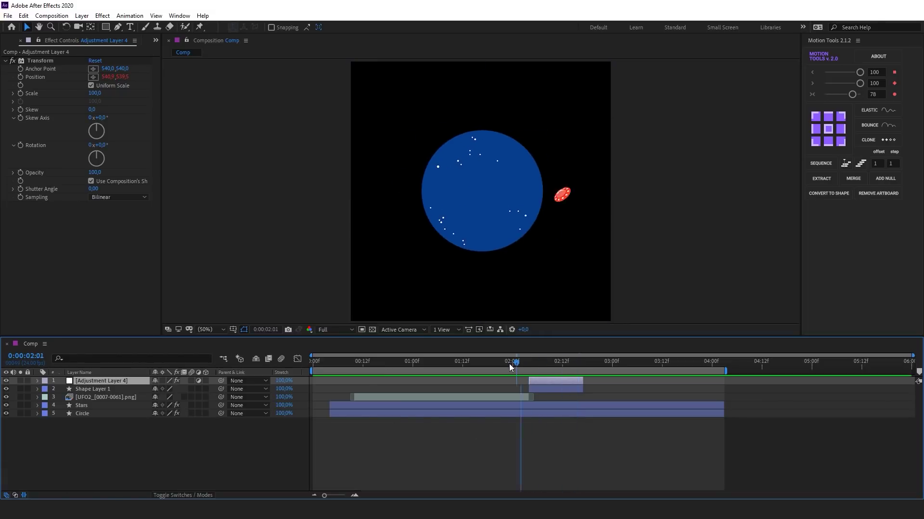
key("space")
left_click(486, 365)
key("space")
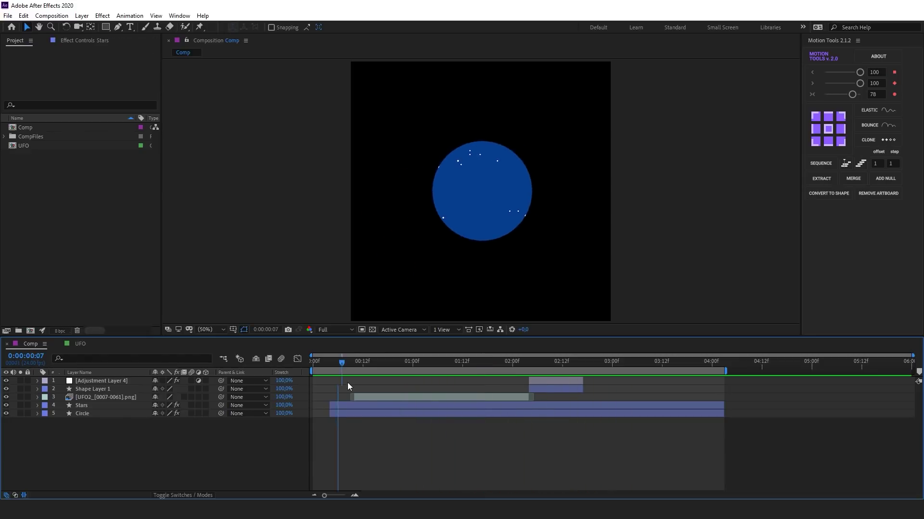
- Apply the Optics Compensation effect to the Stars layer, with the current time at 0:00:00:12
left_click_drag(347, 383, 370, 410)
left_click(370, 406)
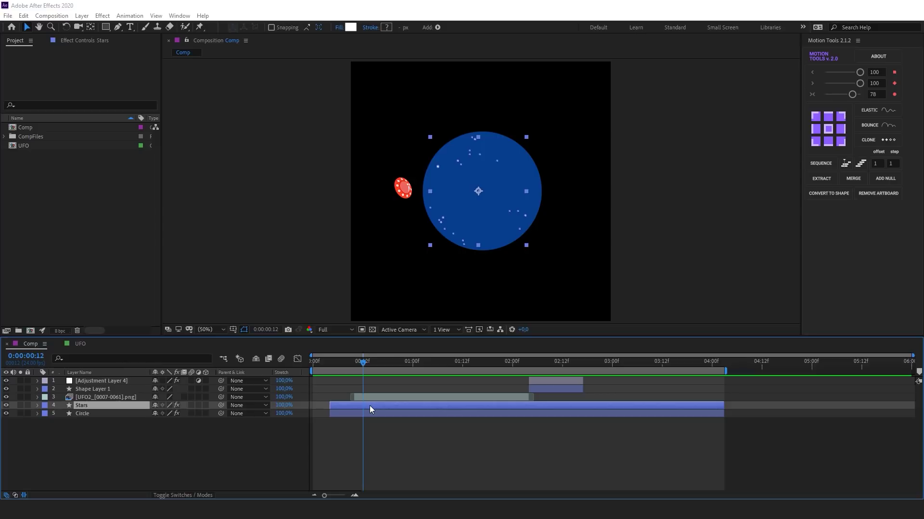
key("ctrl+space")
type("opt")
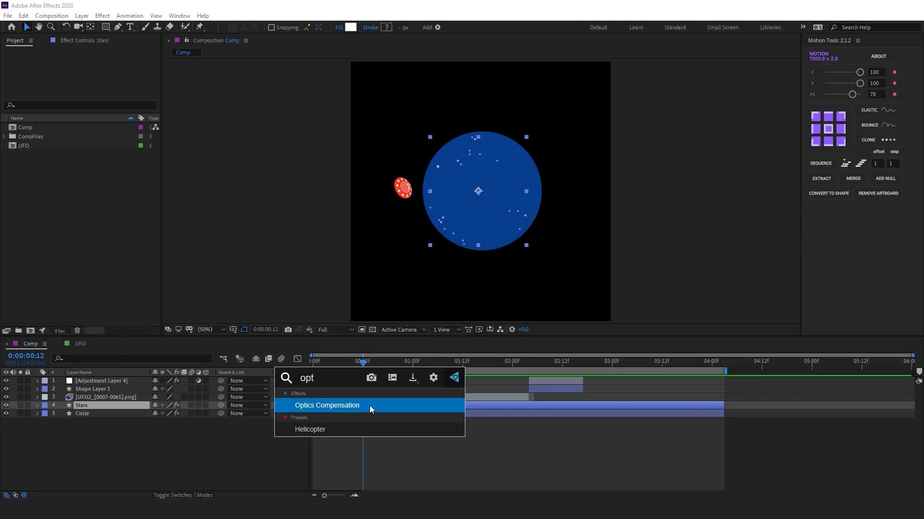
left_click(369, 405)
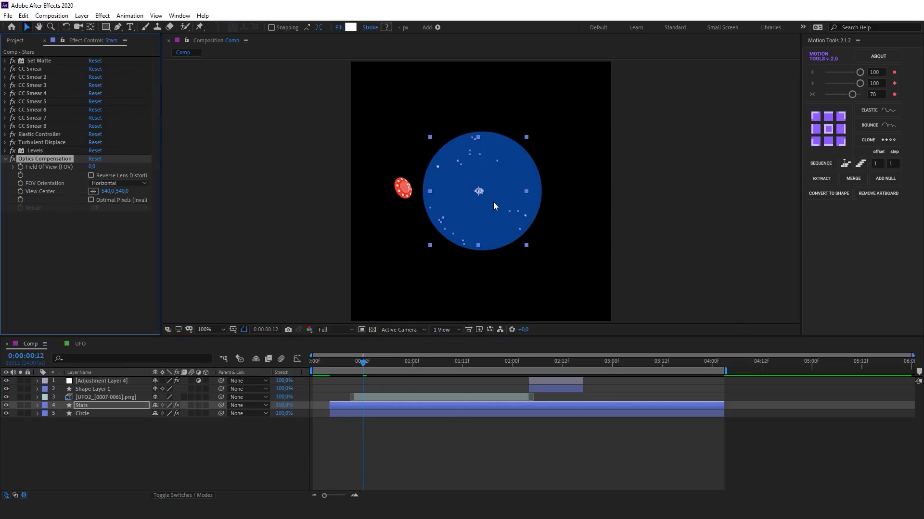
- Enable Reverse Lens Distortion in the stars' Optics Compensation and raise Field Of View to about 146.7
scroll(493, 202, "up", 1)
left_click_drag(90, 167, 222, 171)
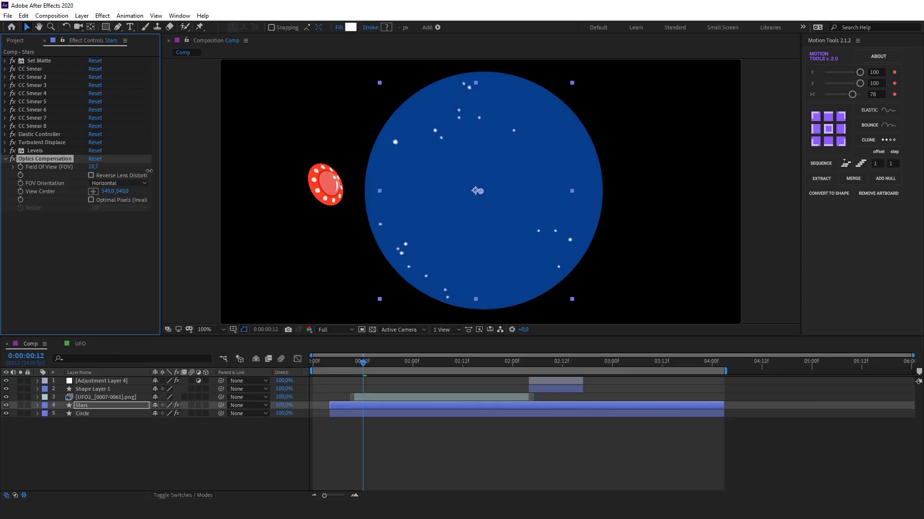
left_click_drag(125, 173, 733, 134)
left_click(90, 175)
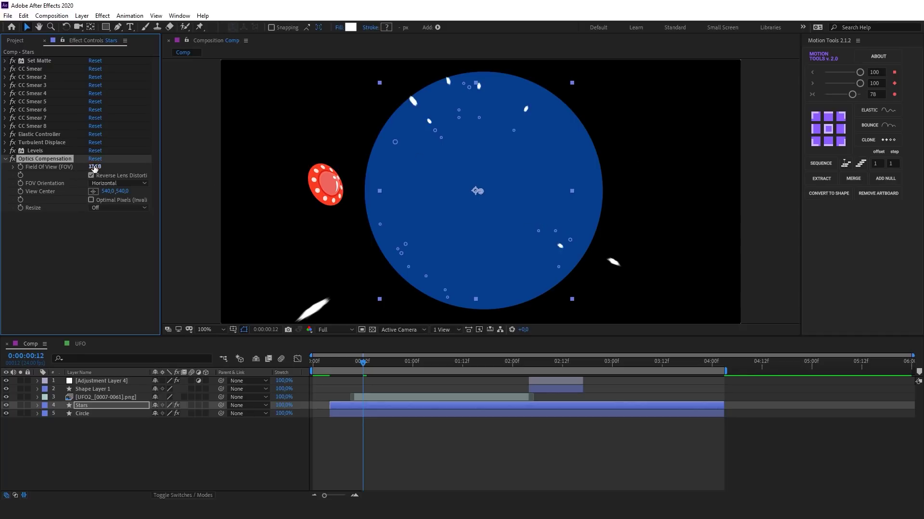
left_click_drag(94, 166, 150, 178)
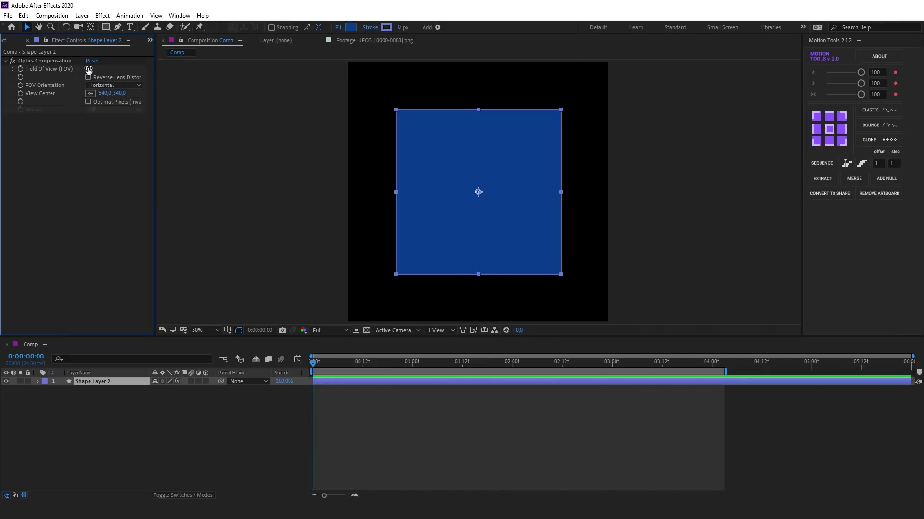
mouse_move(102, 68)
left_mouse_down()
mouse_move(93, 68)
mouse_move(168, 85)
mouse_move(120, 89)
mouse_move(210, 94)
mouse_move(108, 87)
mouse_move(102, 77)
left_mouse_up()
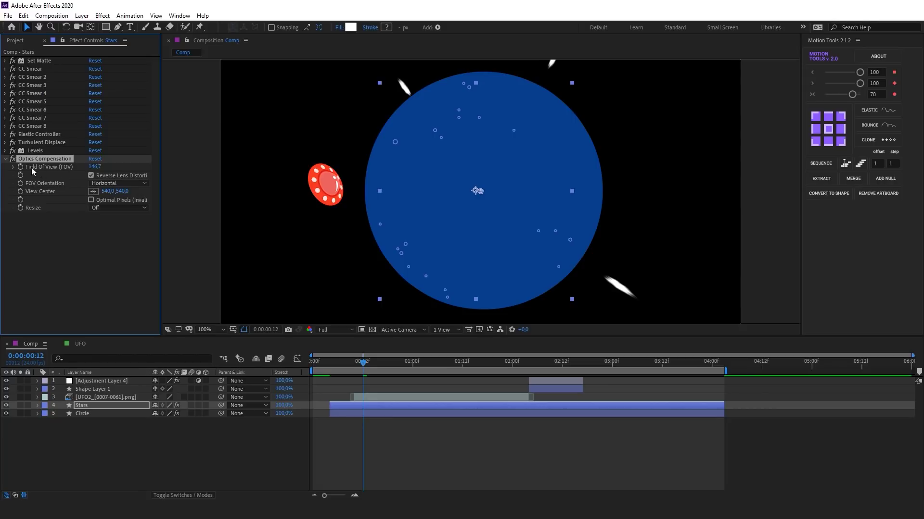
- Keyframe the stars' Field Of View from 150 at 0:00:00:04 to 0 at 0:00:00:12, with eased keyframes
left_click(365, 407)
key("u")
scroll(365, 411, "down", 5)
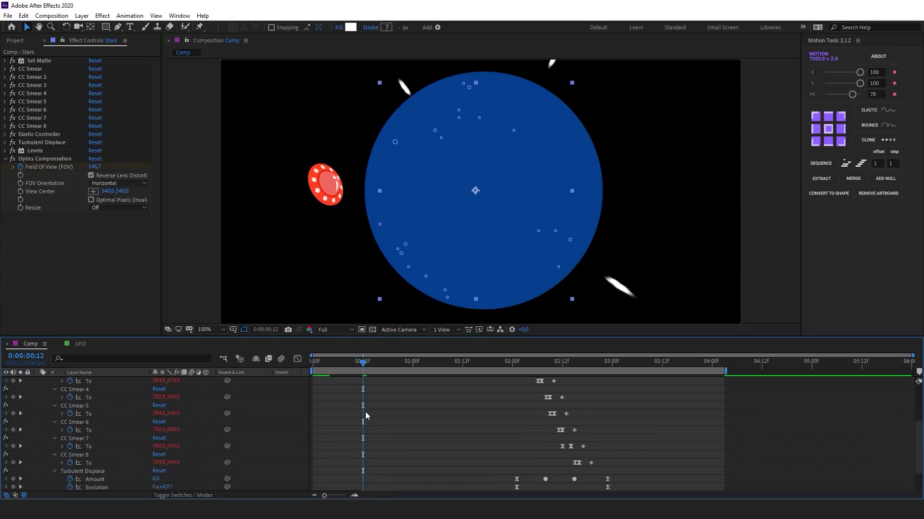
left_click_drag(362, 470, 330, 472)
left_click_drag(398, 462, 306, 476)
key("F9")
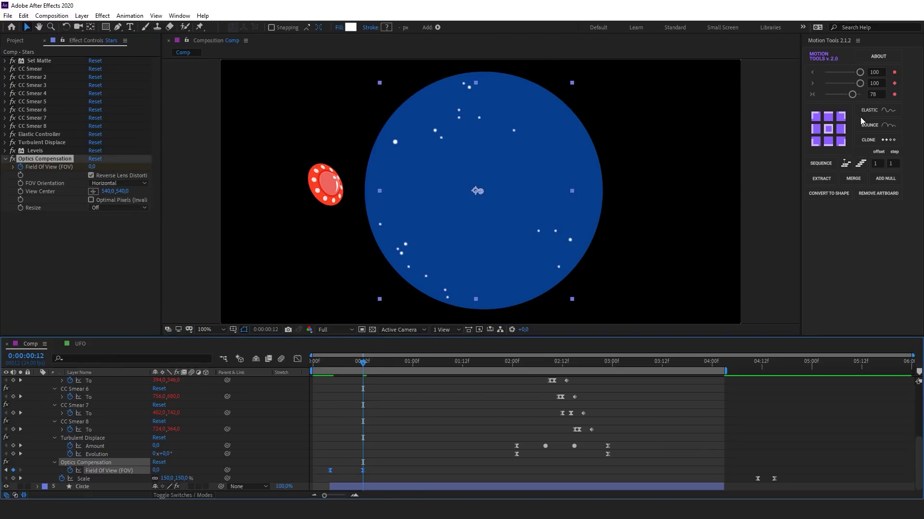
left_click(389, 458)
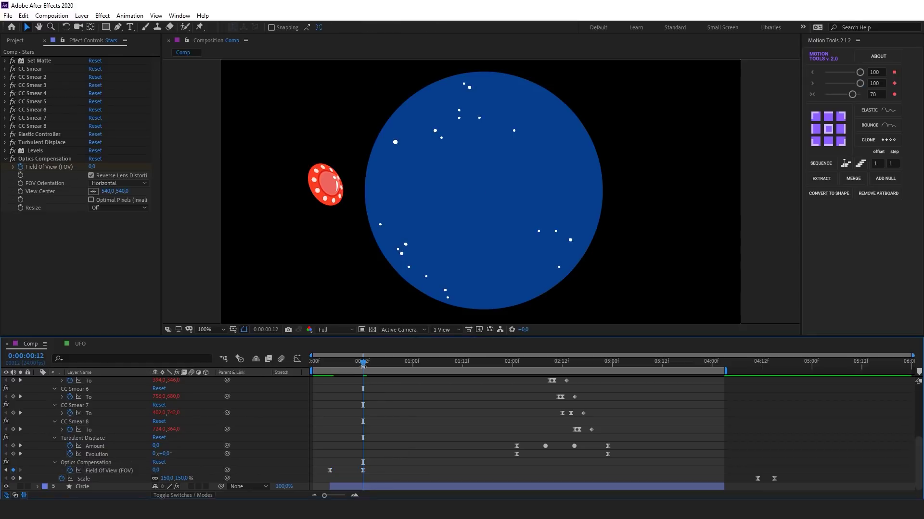
- Move the ending Field Of View keyframe to 0:00:01:00 and preview the lens distortion
mouse_move(362, 365)
left_mouse_down()
mouse_move(330, 366)
mouse_move(355, 370)
left_mouse_up()
left_click_drag(363, 470, 413, 471)
left_click(365, 377)
left_click_drag(342, 367, 320, 367)
key("space")
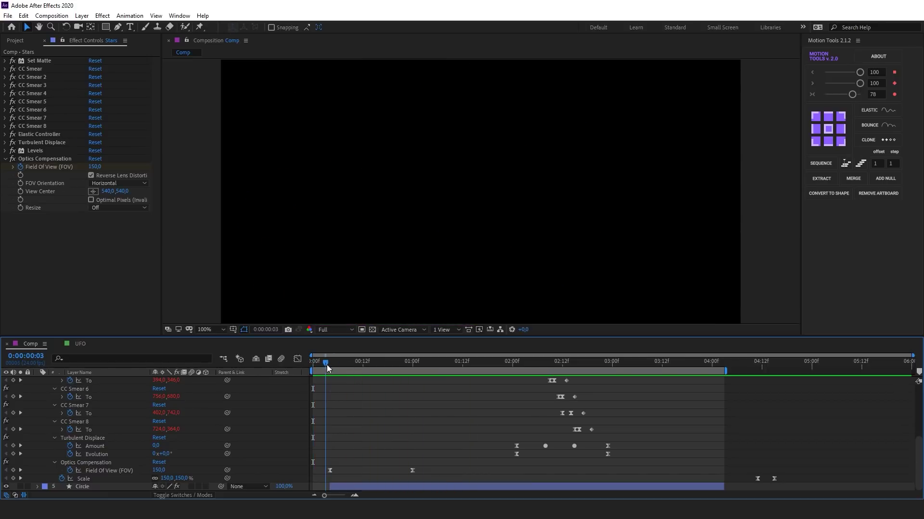
- Move the starting Field Of View keyframe to 0:00:00:06 and check the stars' movement
scroll(359, 270, "down", 1)
mouse_move(353, 360)
left_mouse_down()
mouse_move(330, 367)
mouse_move(352, 376)
left_mouse_up()
left_click_drag(329, 470, 338, 470)
left_click(341, 370)
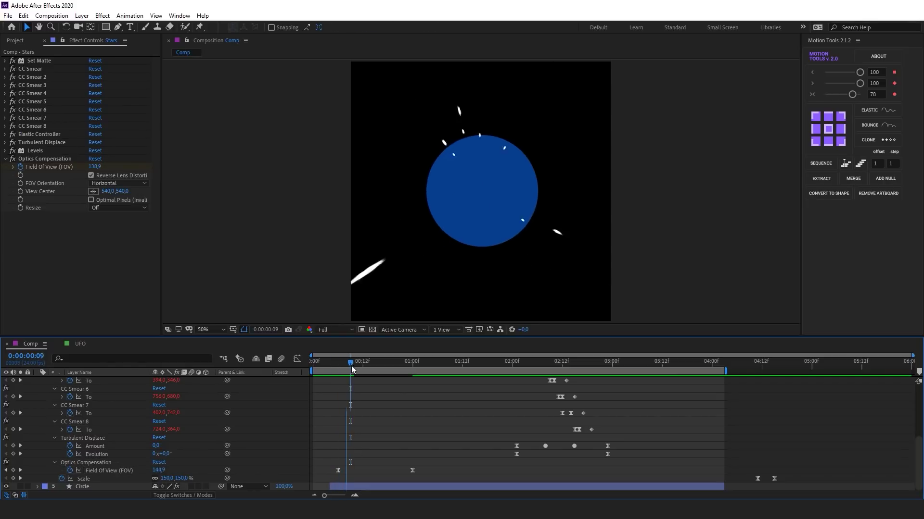
mouse_move(383, 376)
left_mouse_down()
mouse_move(398, 378)
mouse_move(341, 382)
left_mouse_up()
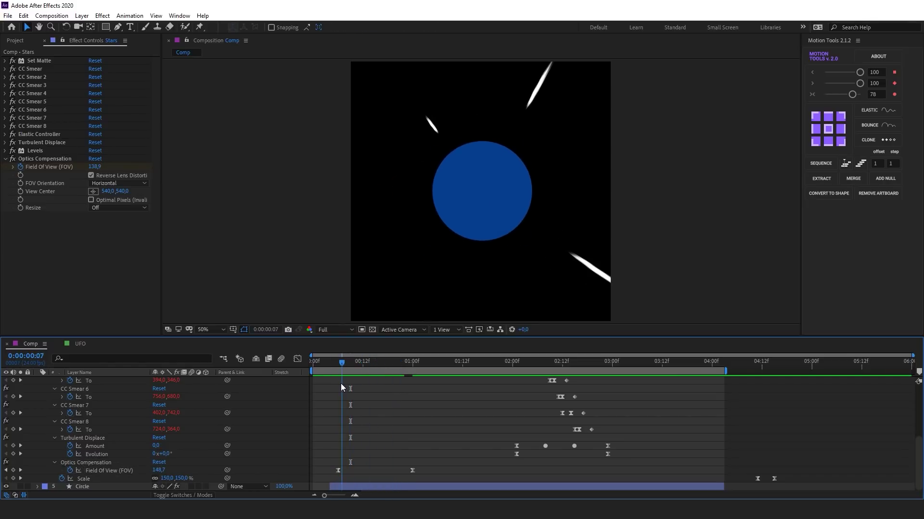
- Place Optics Compensation first in the Stars layer's effect order and preview the whole animation from the start
left_click_drag(28, 157, 38, 57)
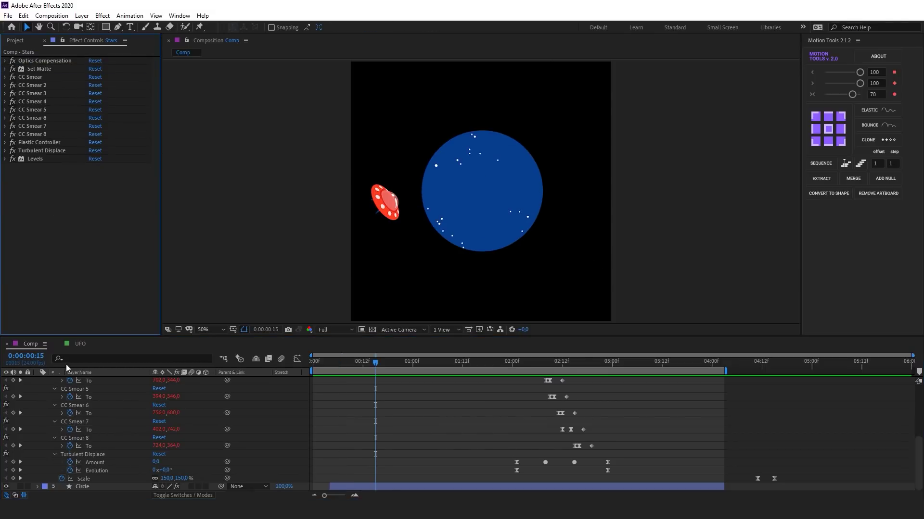
scroll(96, 404, "up", 4)
left_click(38, 398)
key("Home")
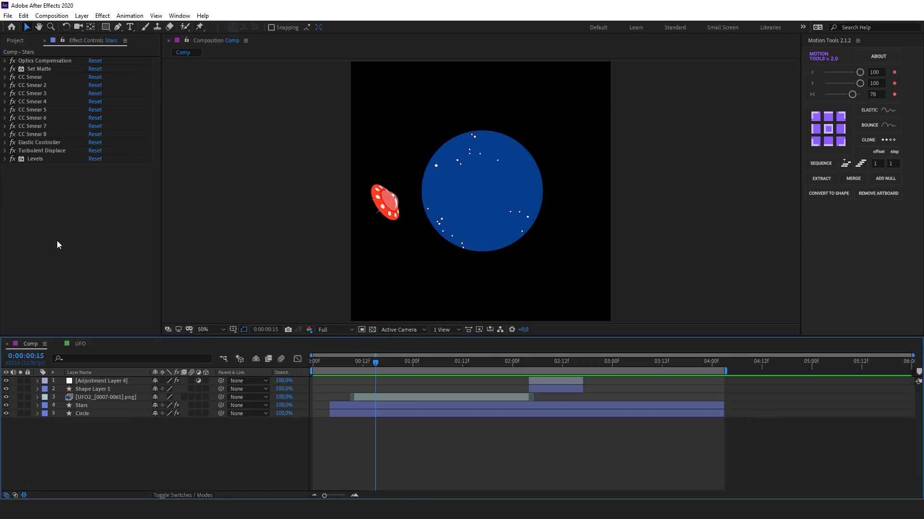
left_click(13, 40)
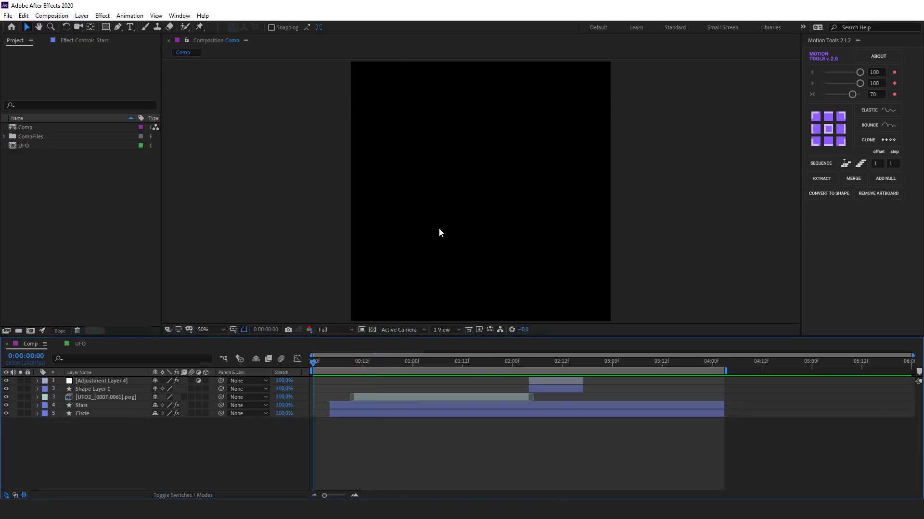
key("space")
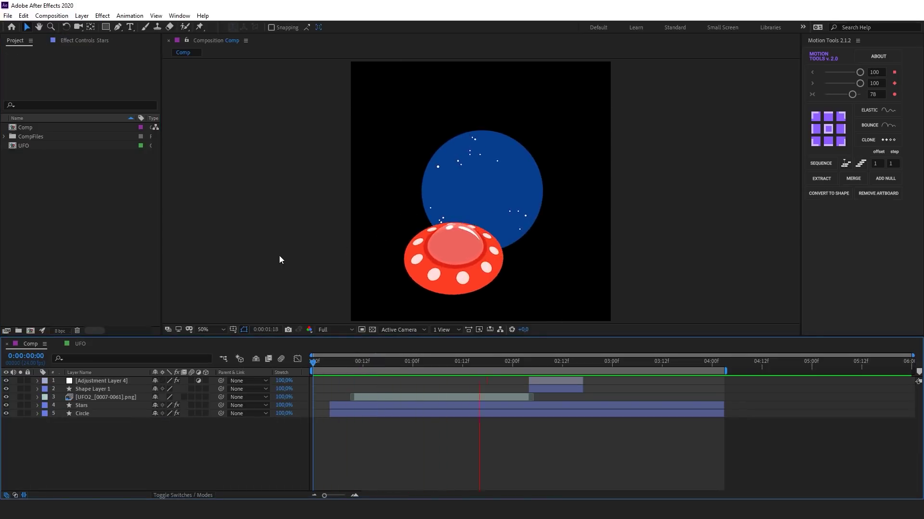